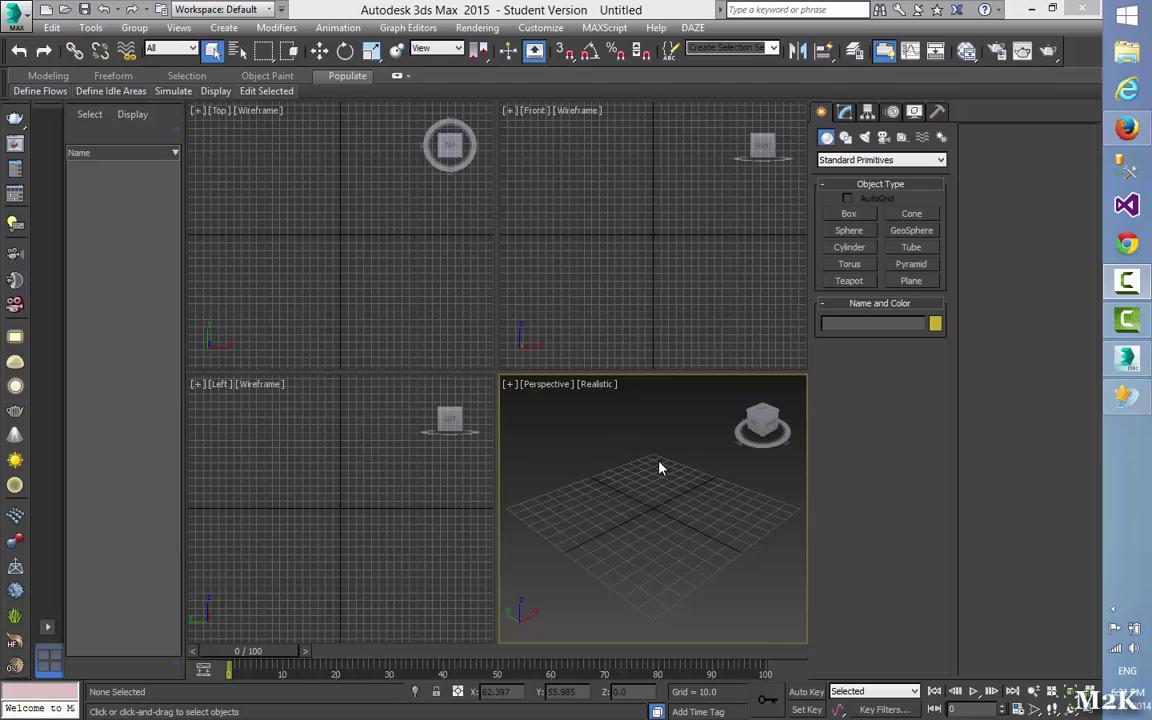
Step: Maximize the Perspective viewport and tilt its view so the grid is seen from a higher angle
left_click(509, 385)
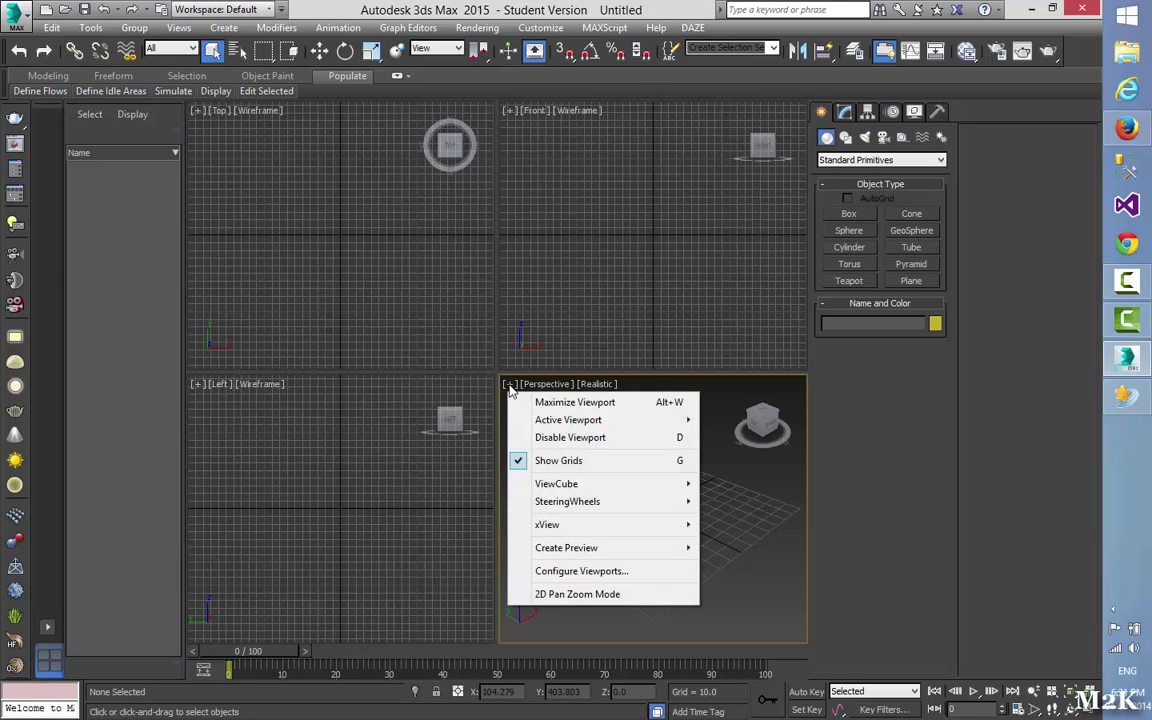
left_click(560, 398)
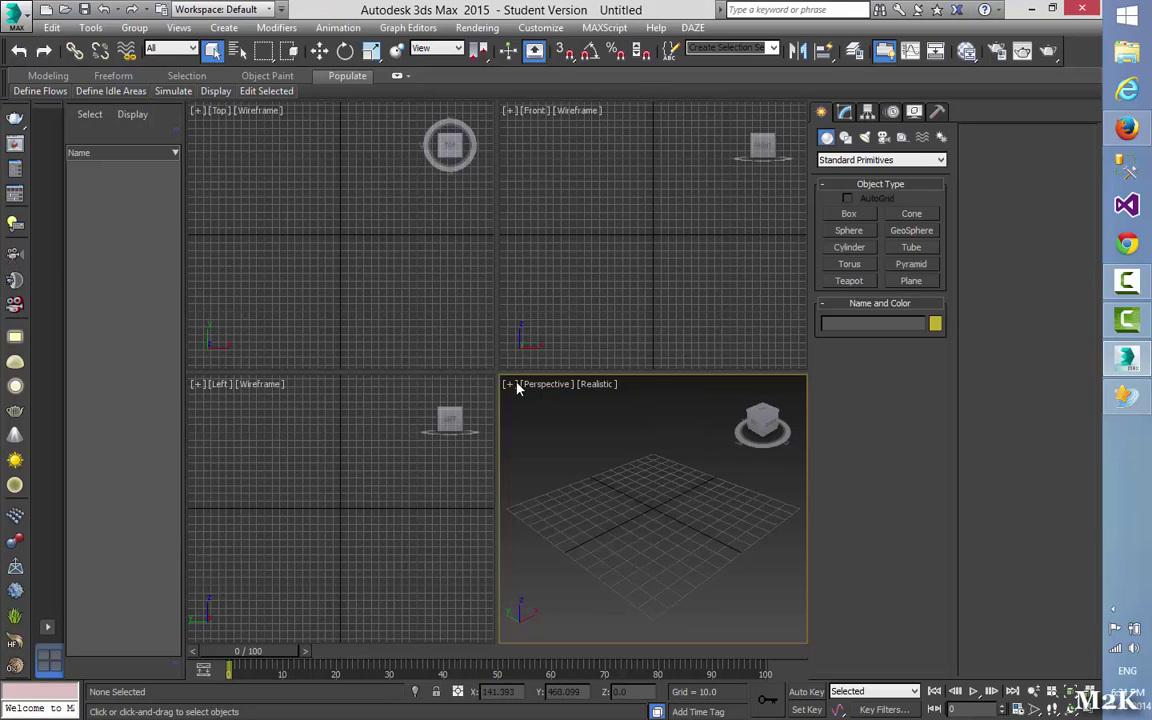
left_click(514, 386)
left_click(550, 406)
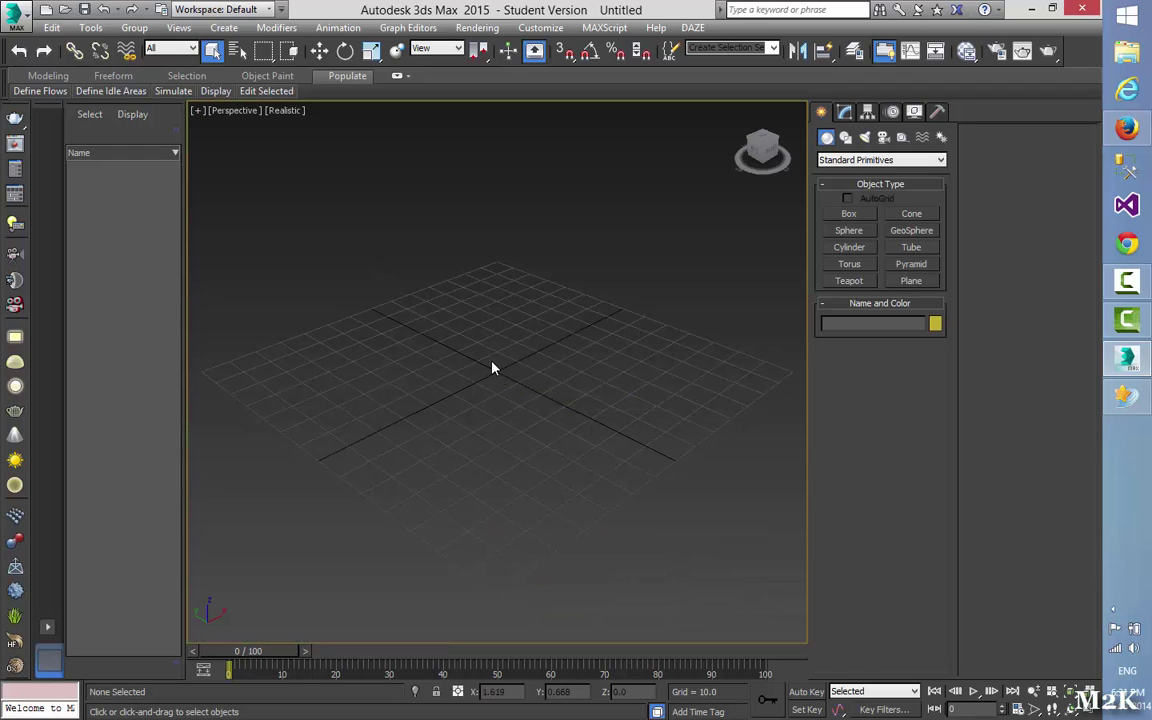
middle_click_drag(491, 368, 581, 419)
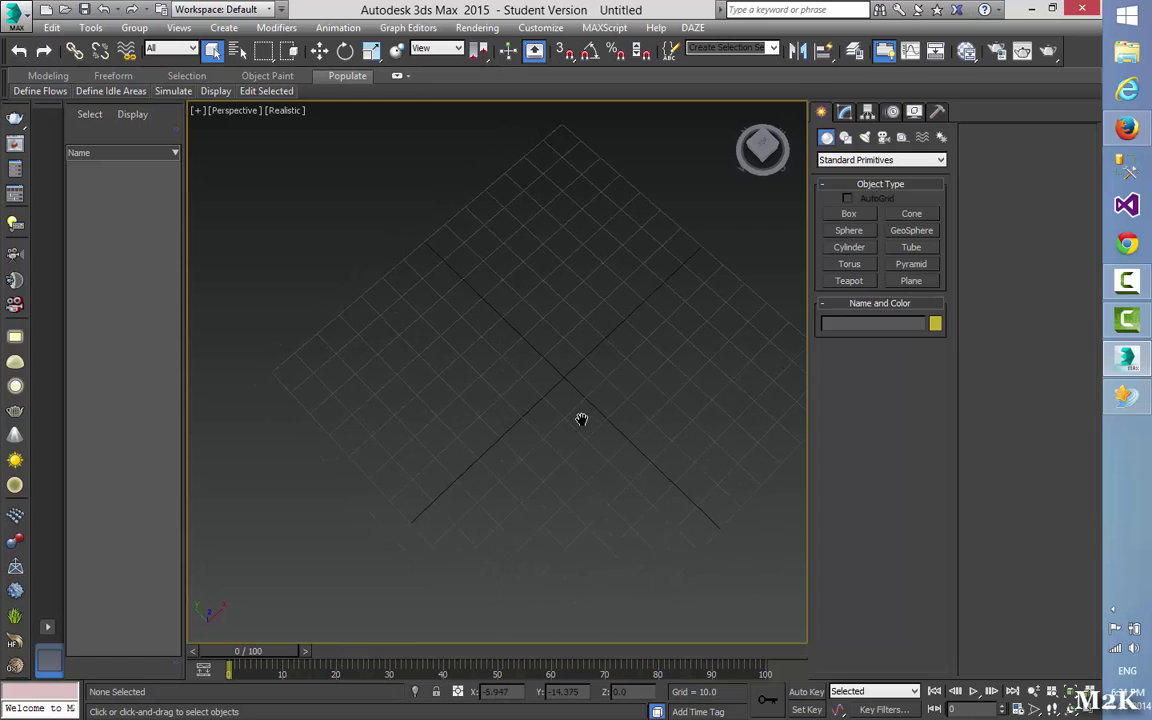
middle_click_drag(599, 372, 605, 358)
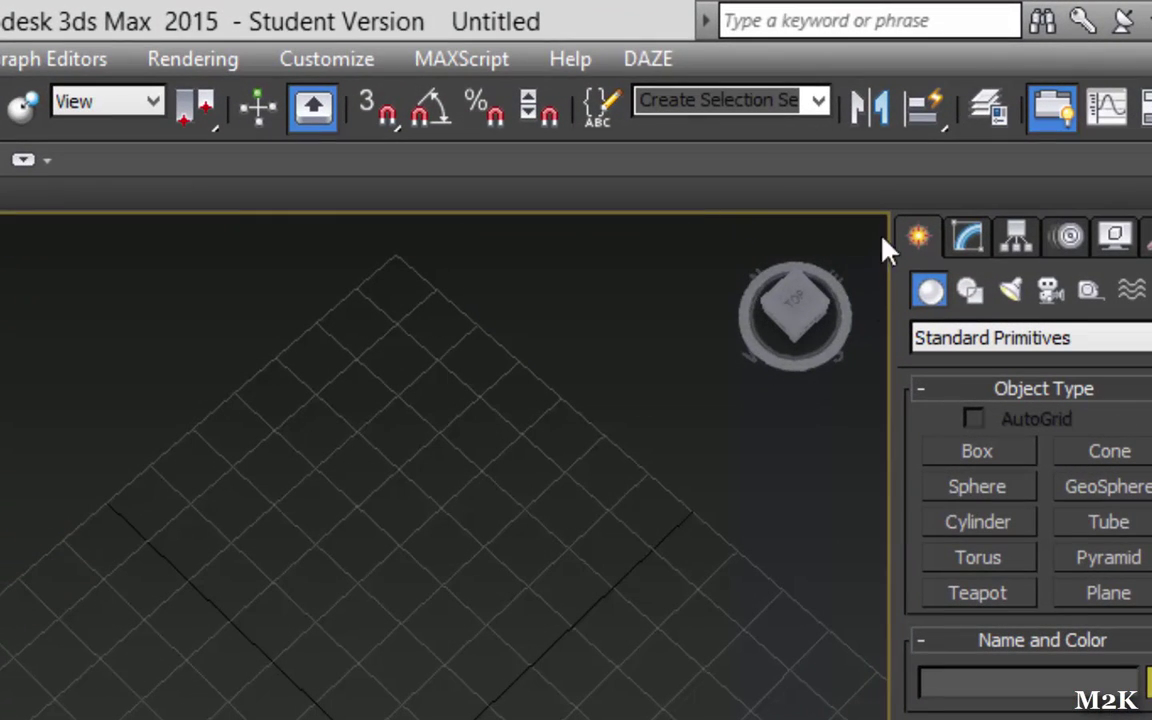
Step: Generate a grass patch with GrassGen using the QUICK (Version 1.0 scattering) patch type, then close the generator
left_click(650, 58)
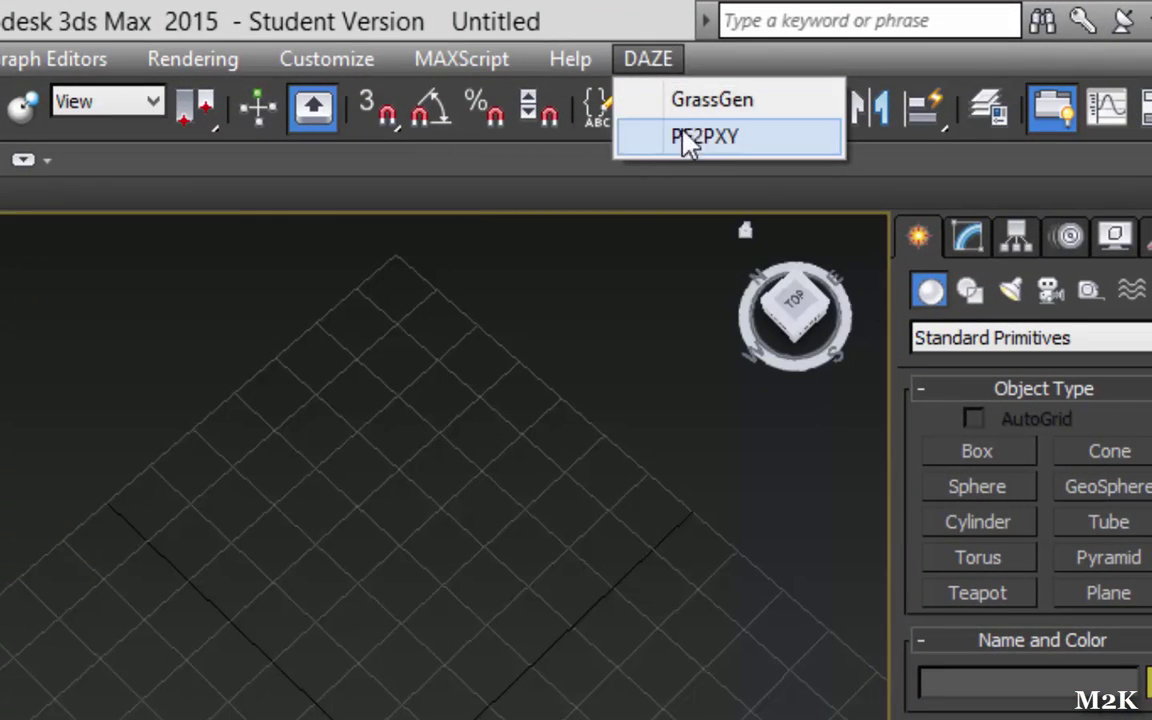
left_click(694, 100)
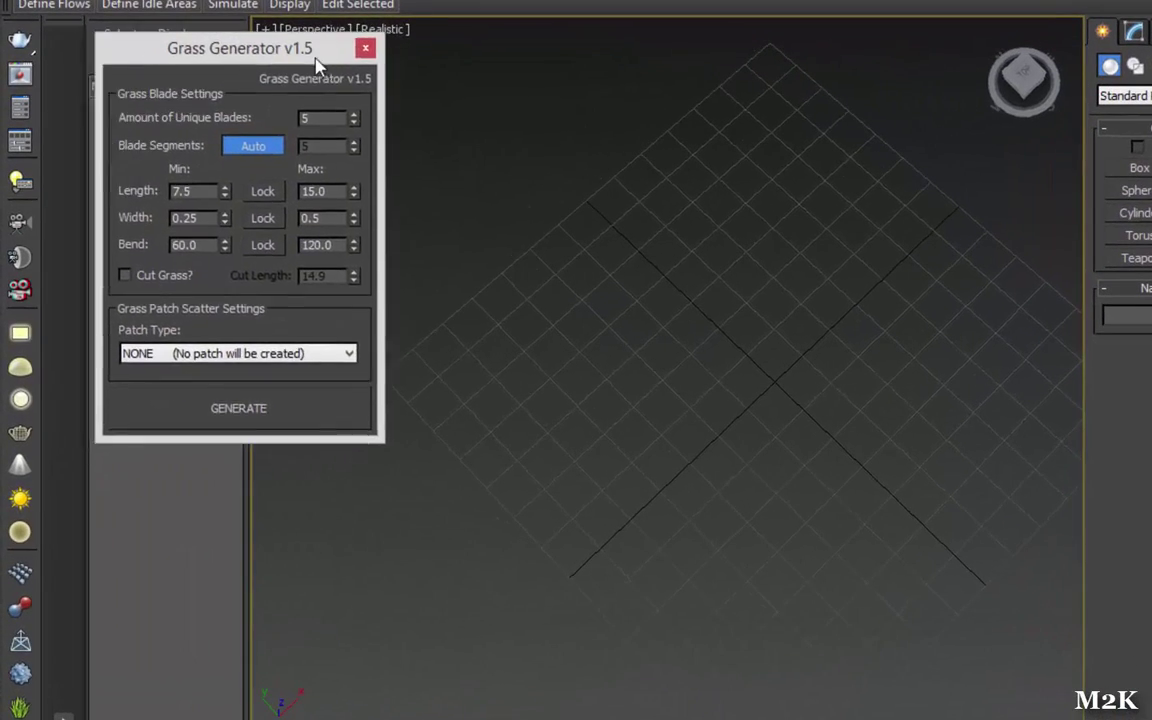
left_click_drag(318, 65, 315, 31)
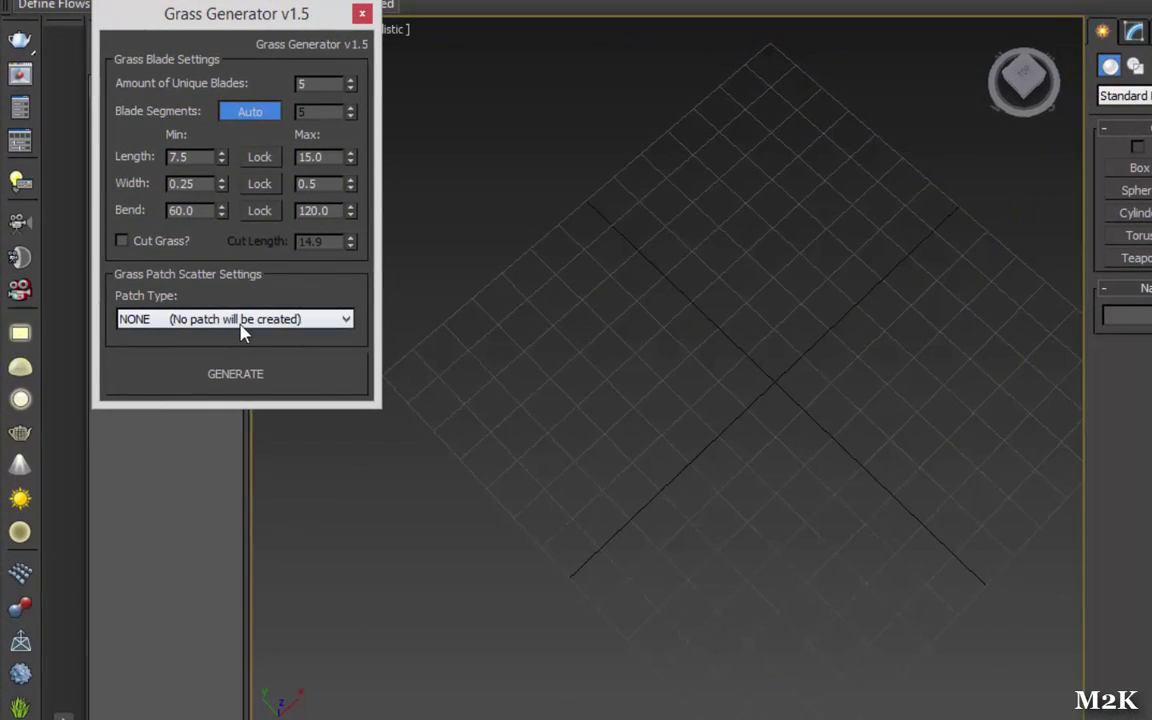
left_click(240, 319)
left_click(205, 351)
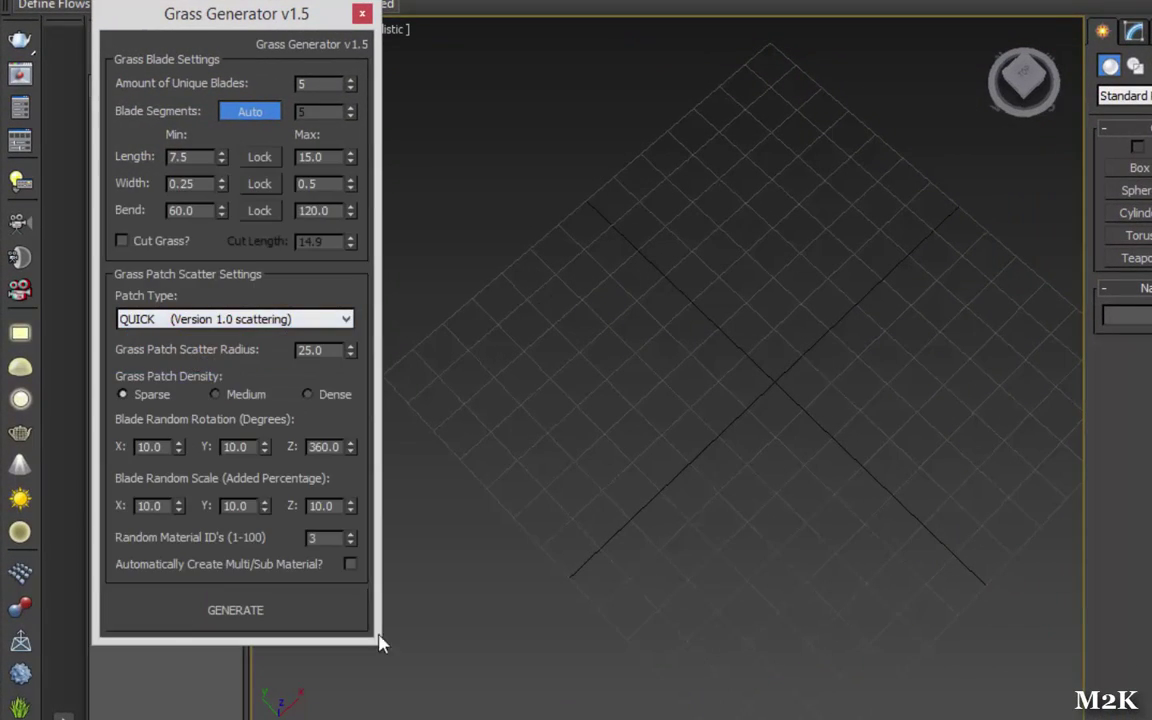
left_click(252, 621)
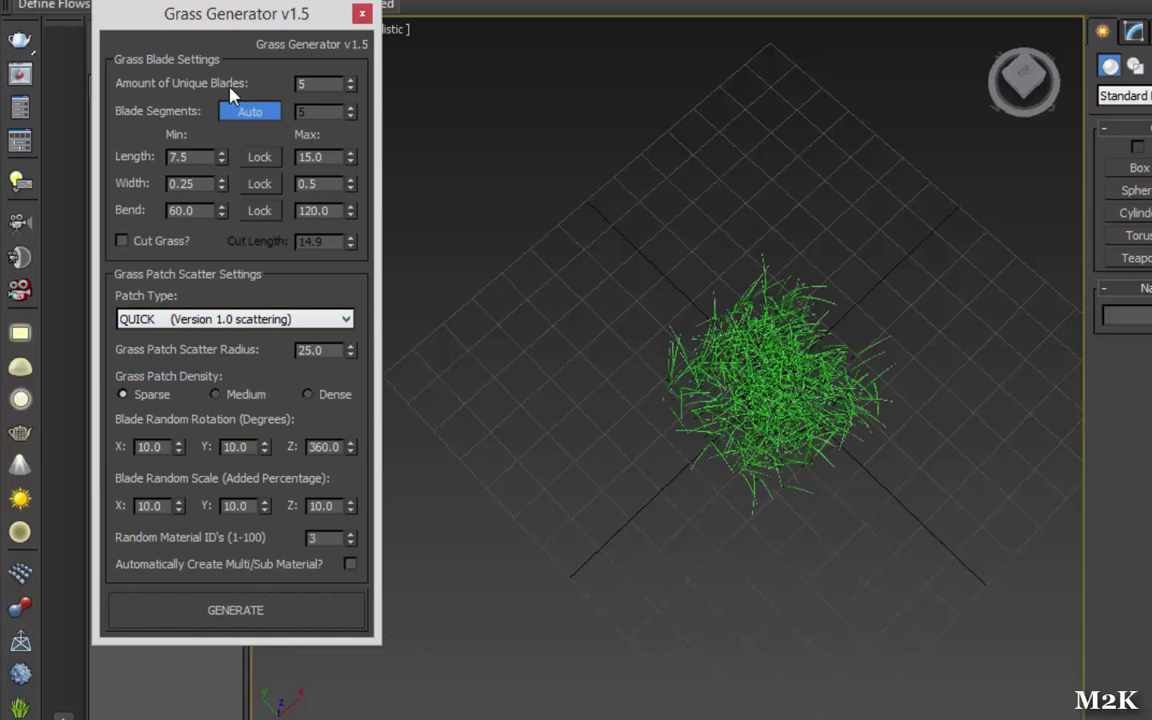
left_click(362, 13)
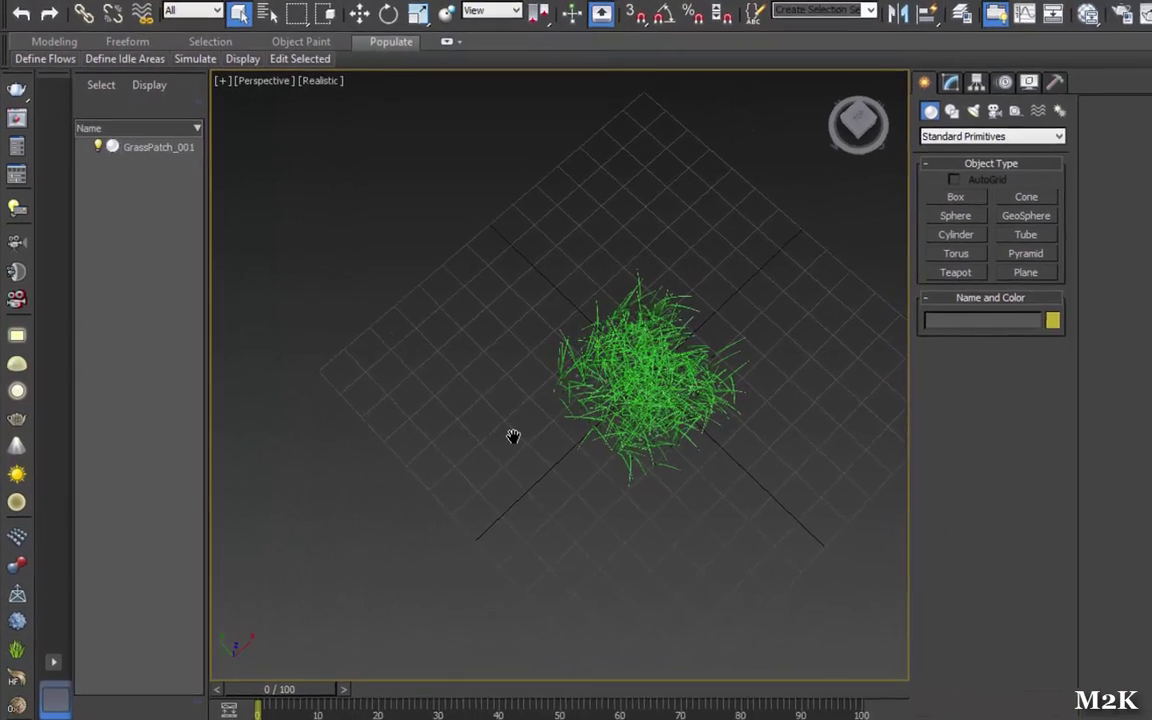
middle_click_drag(513, 437, 554, 433)
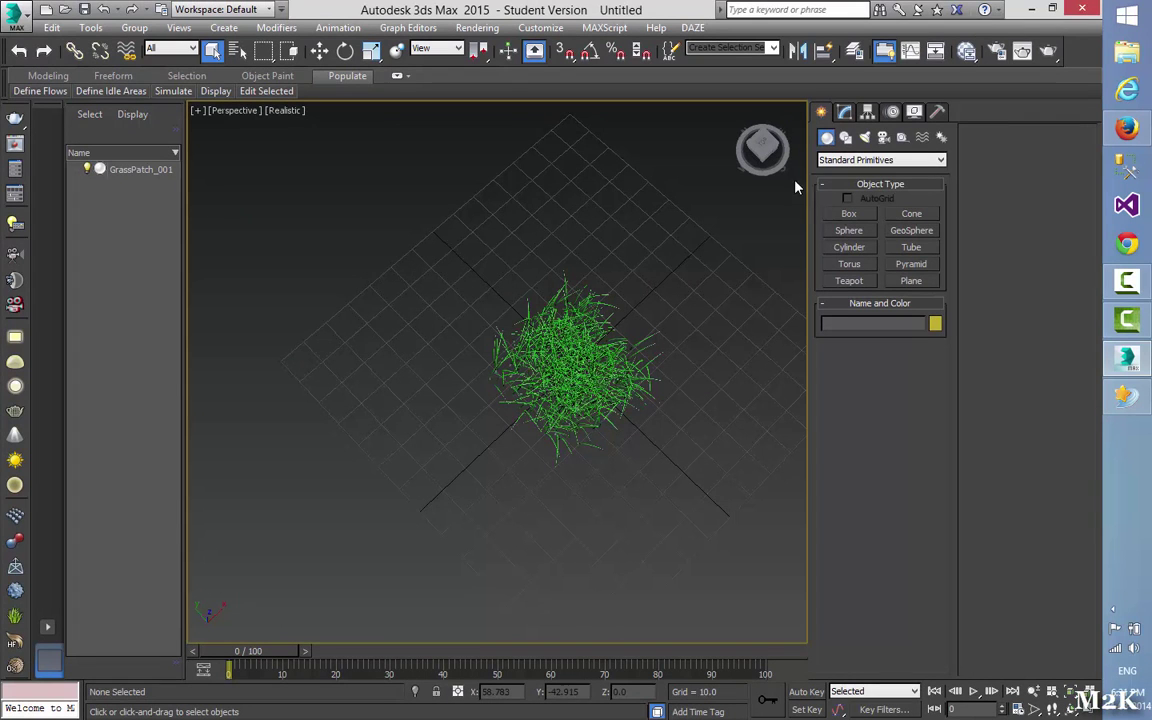
Step: Create a box about 51.5 long, 48.9 wide and 9.2 high over the grass patch
middle_click_drag(697, 430, 706, 385, "alt")
left_click(848, 214)
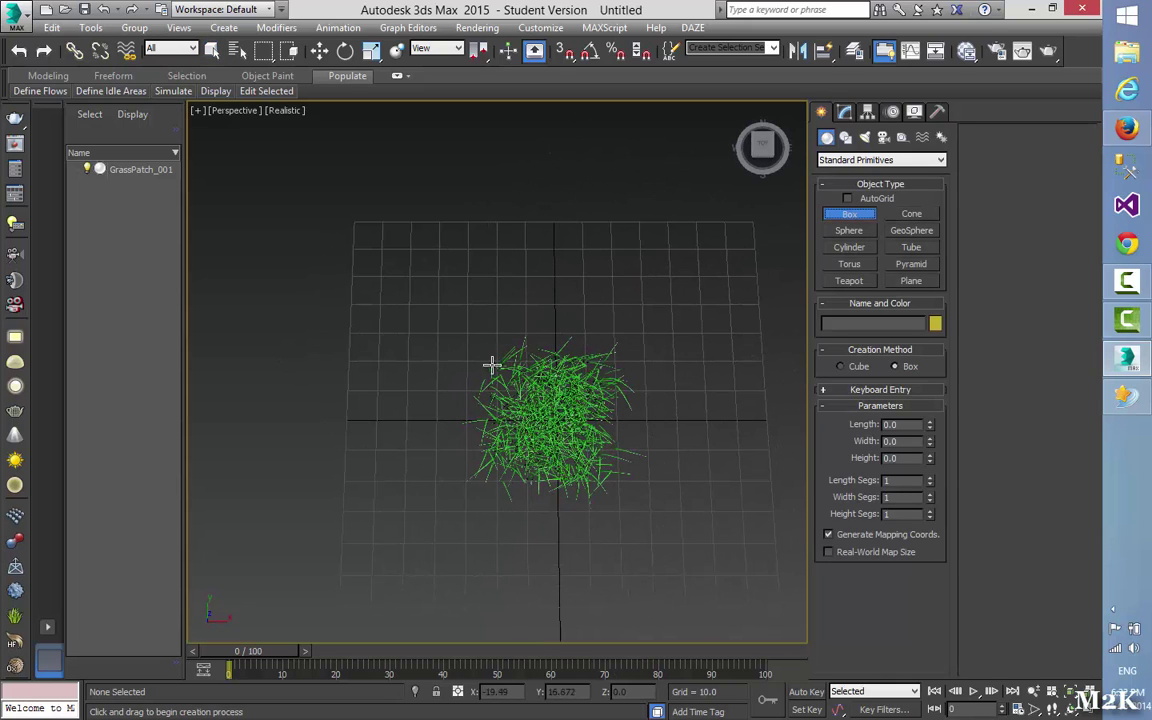
left_click_drag(478, 343, 628, 497)
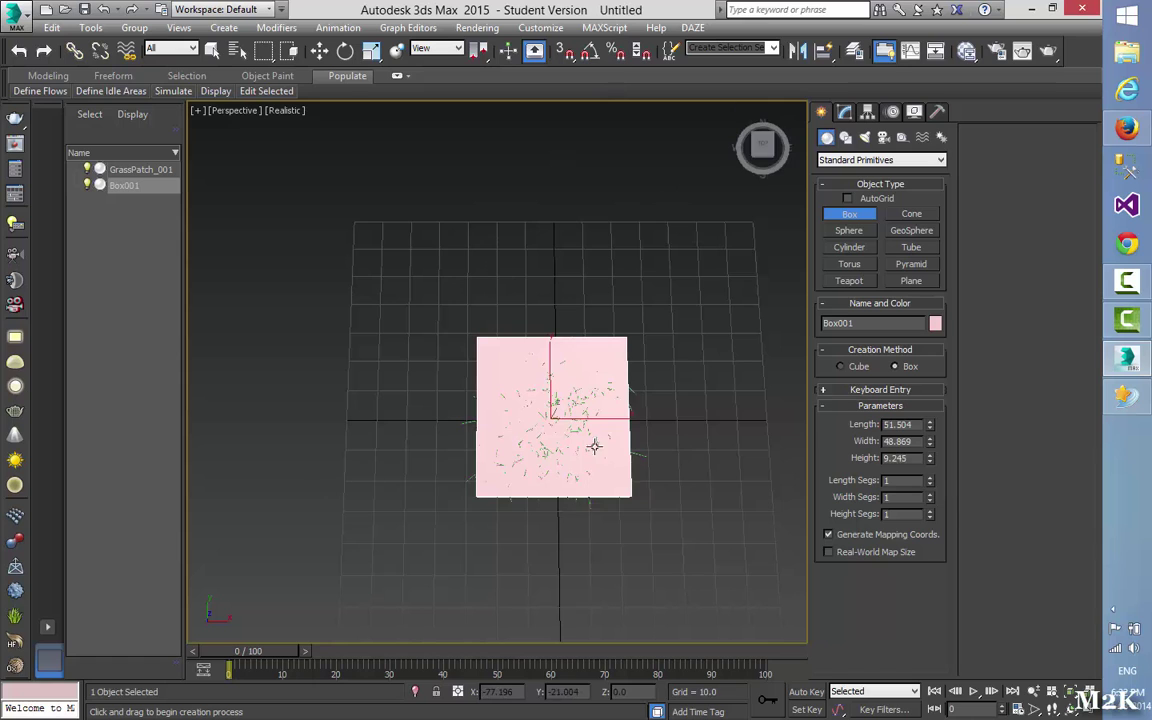
left_click(213, 51)
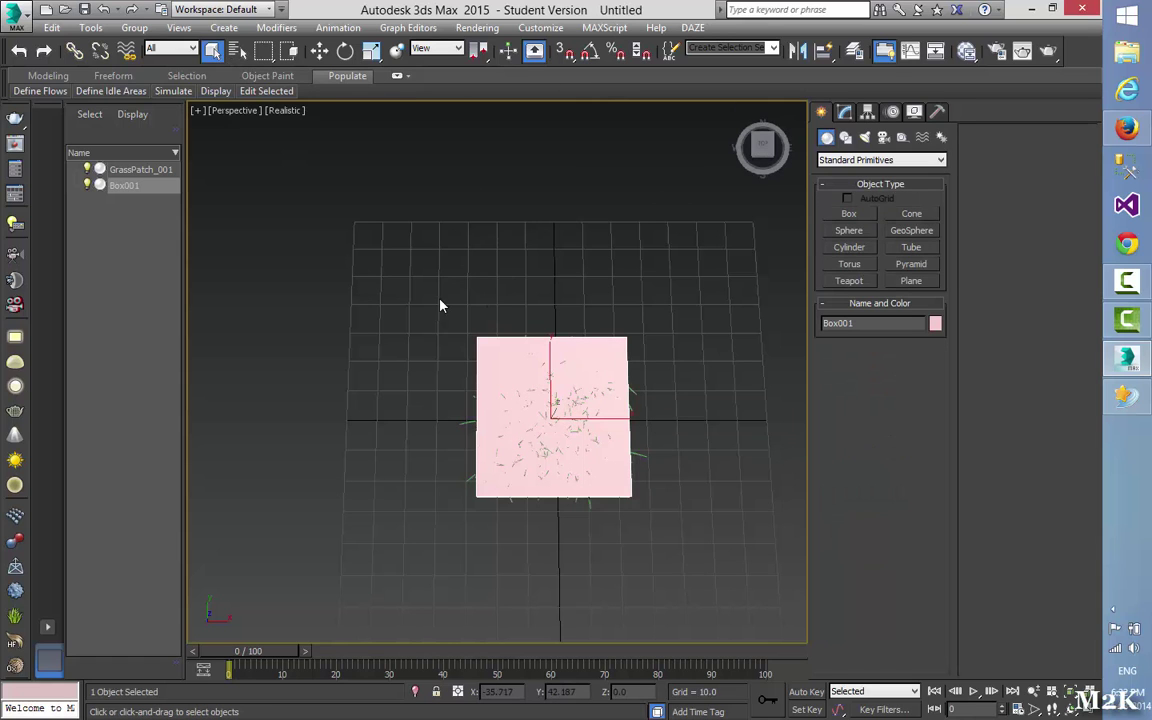
Step: Select the grass patch and the box and move both together off the grid's centre to beside the grid
key("ctrl+a")
middle_click_drag(730, 568, 795, 590, "alt")
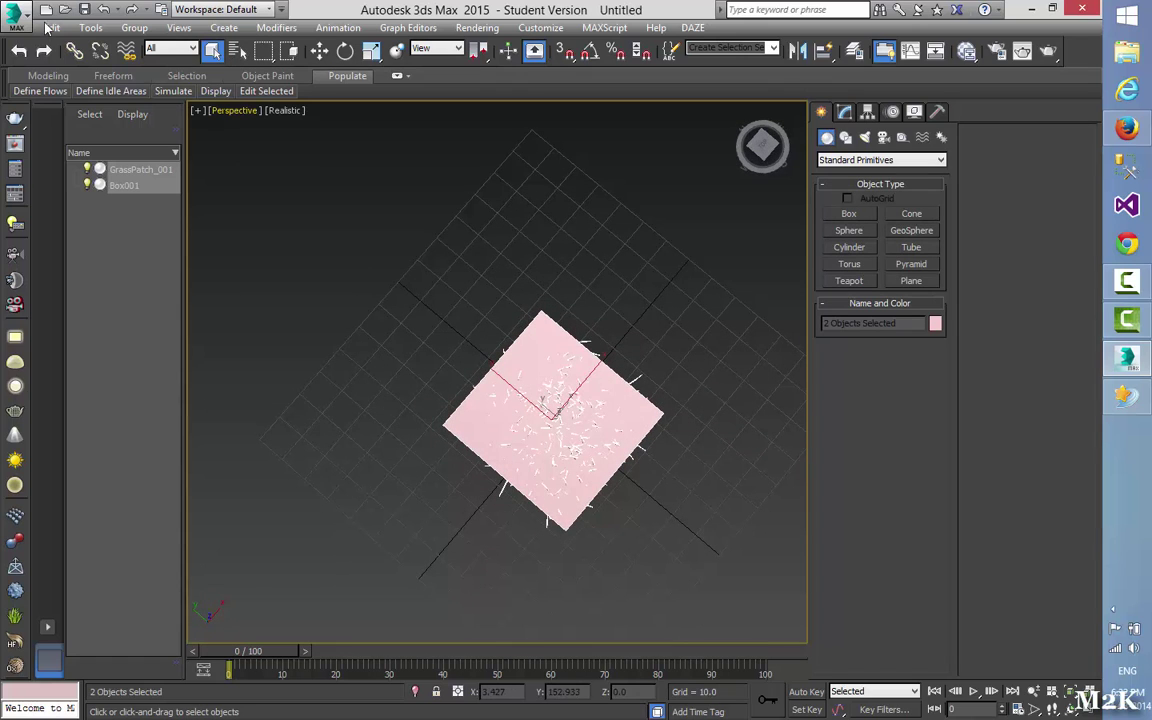
left_click(319, 51)
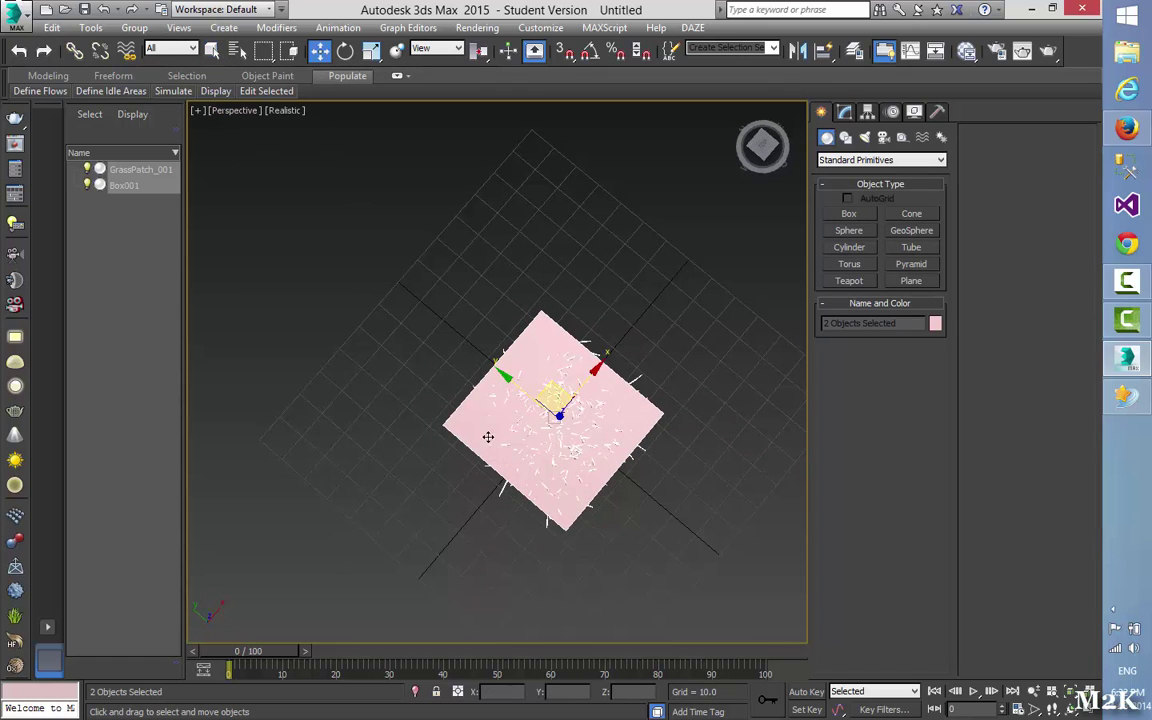
left_click_drag(488, 437, 217, 299)
left_click(1035, 693)
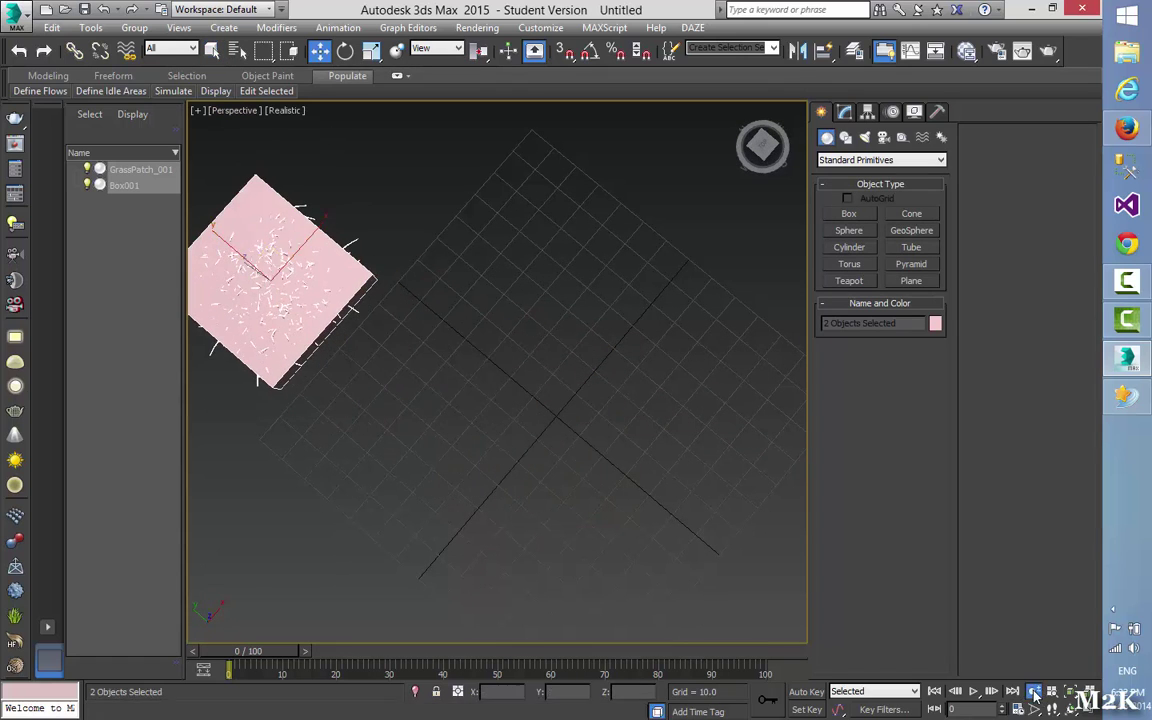
left_click_drag(576, 406, 621, 450)
middle_click_drag(621, 450, 641, 424)
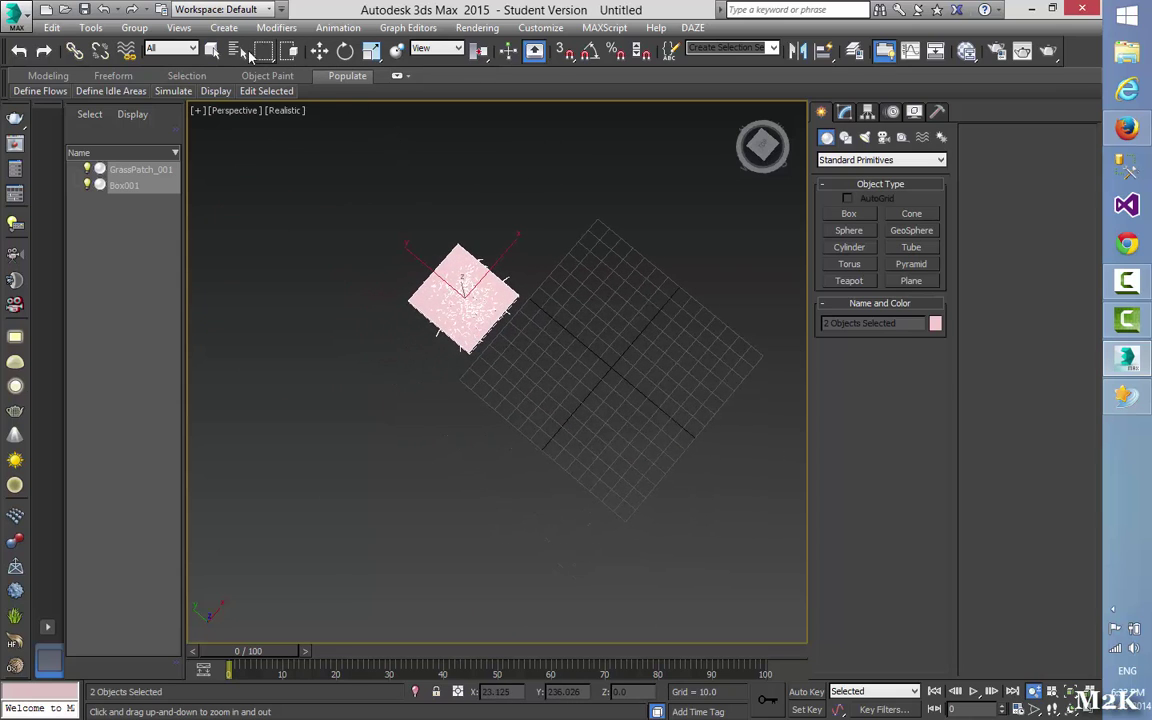
Step: Move the selected grass patch and box farther away from the grid to leave clear space between them
left_click(213, 51)
left_click_drag(295, 196, 566, 437)
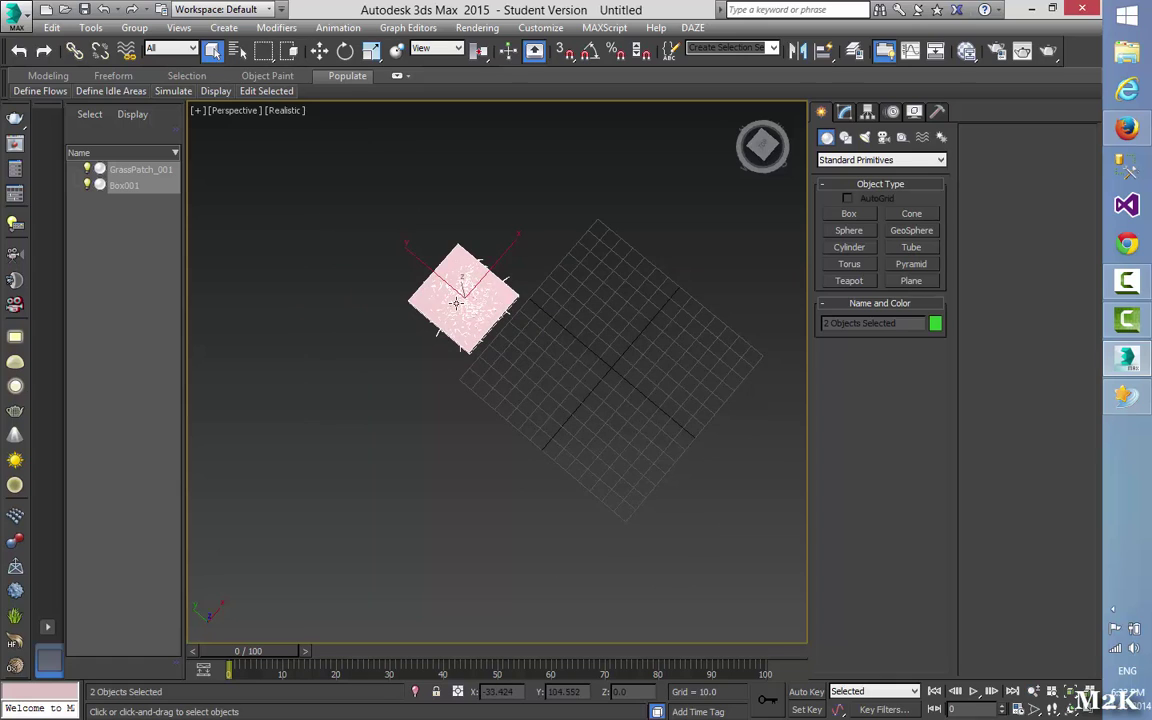
left_click(319, 51)
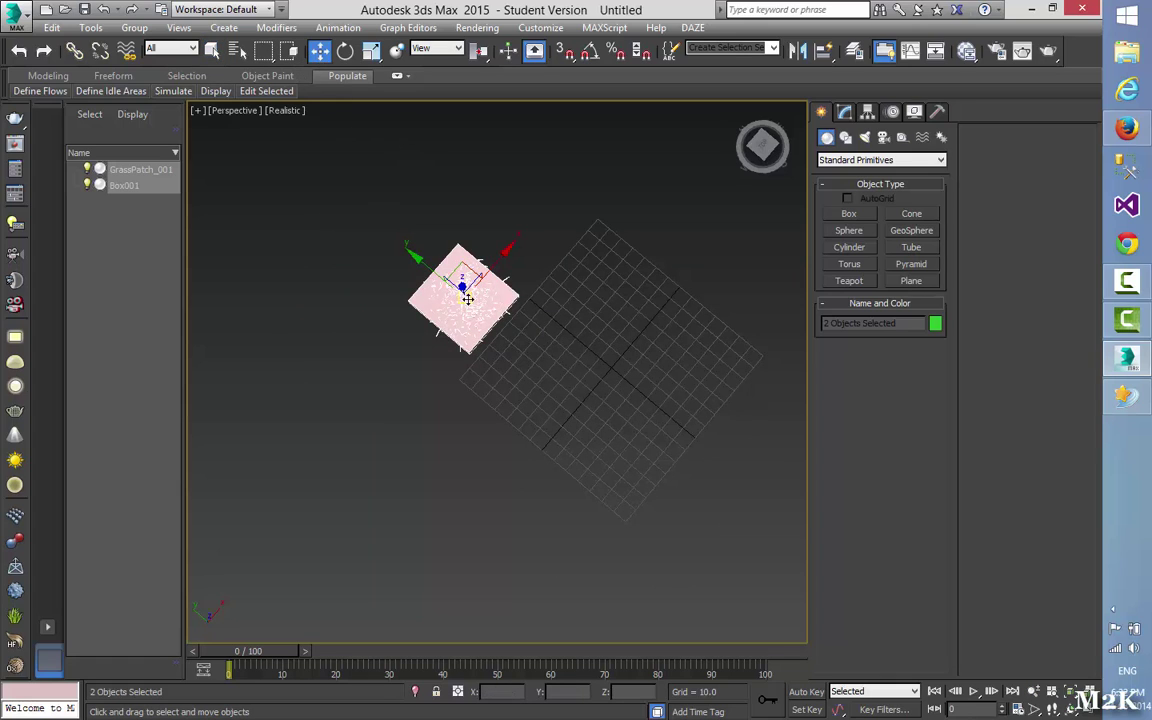
left_click_drag(467, 299, 288, 258)
middle_click_drag(623, 401, 615, 386, "alt")
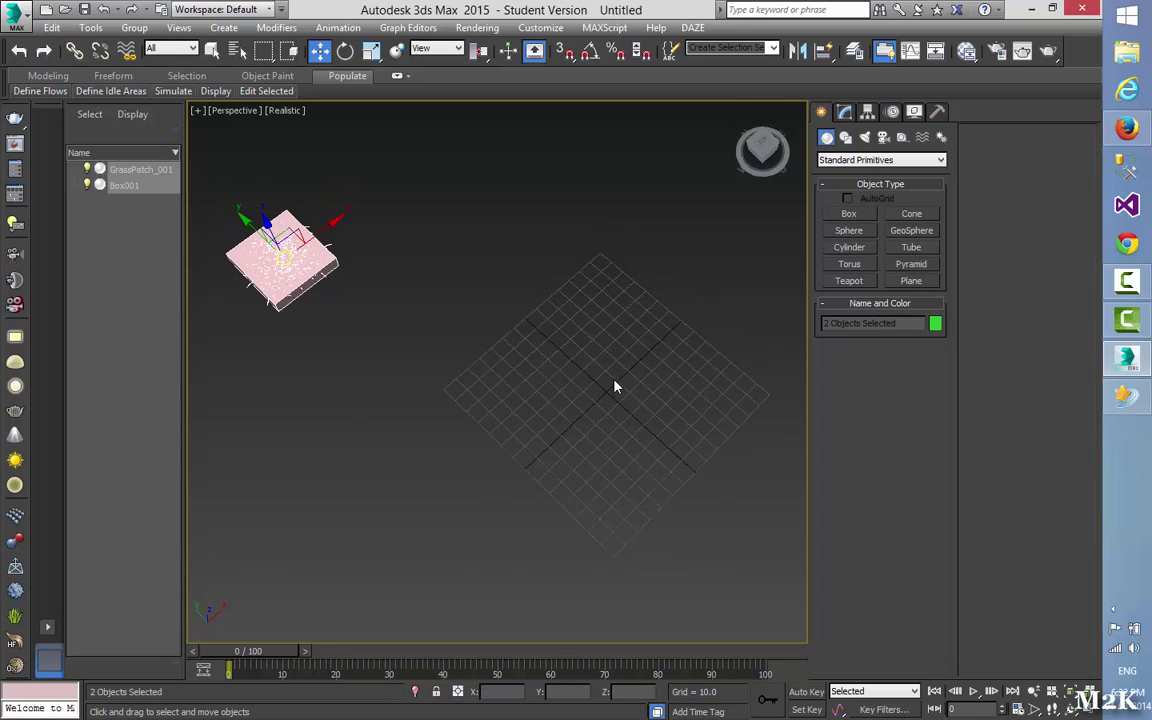
Step: Move the box alone out from under the grass patch so the two objects sit apart, and clear the selection
left_click(362, 398)
left_click(284, 286)
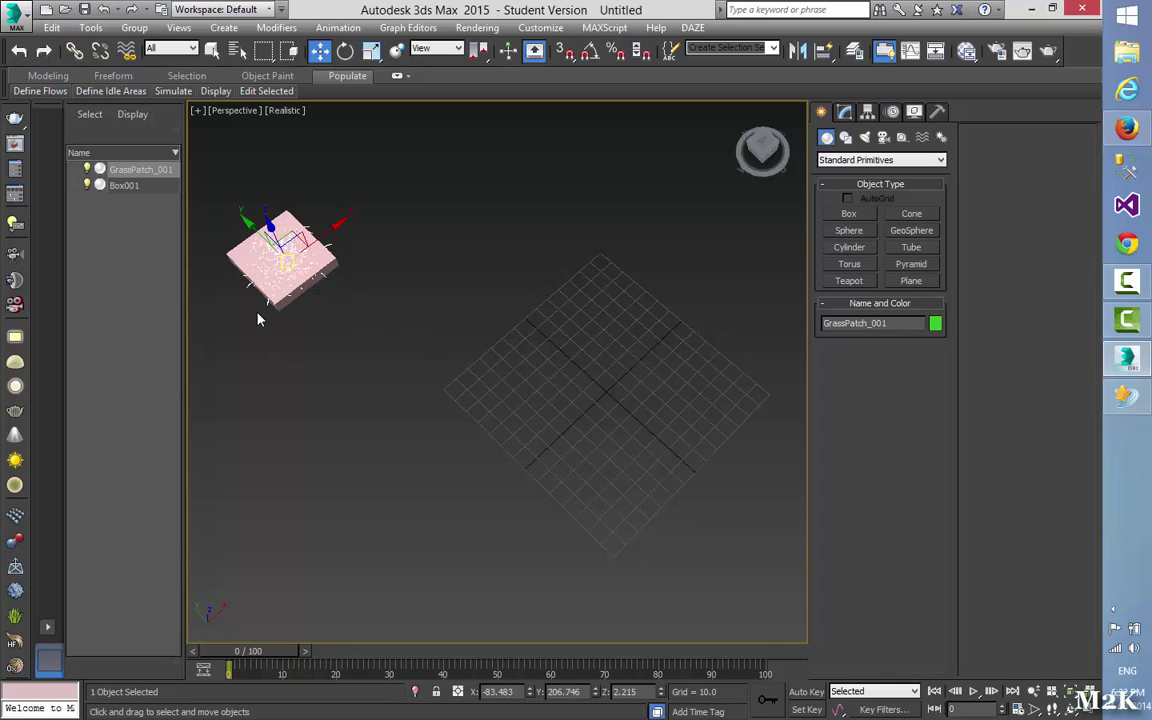
left_click(234, 256)
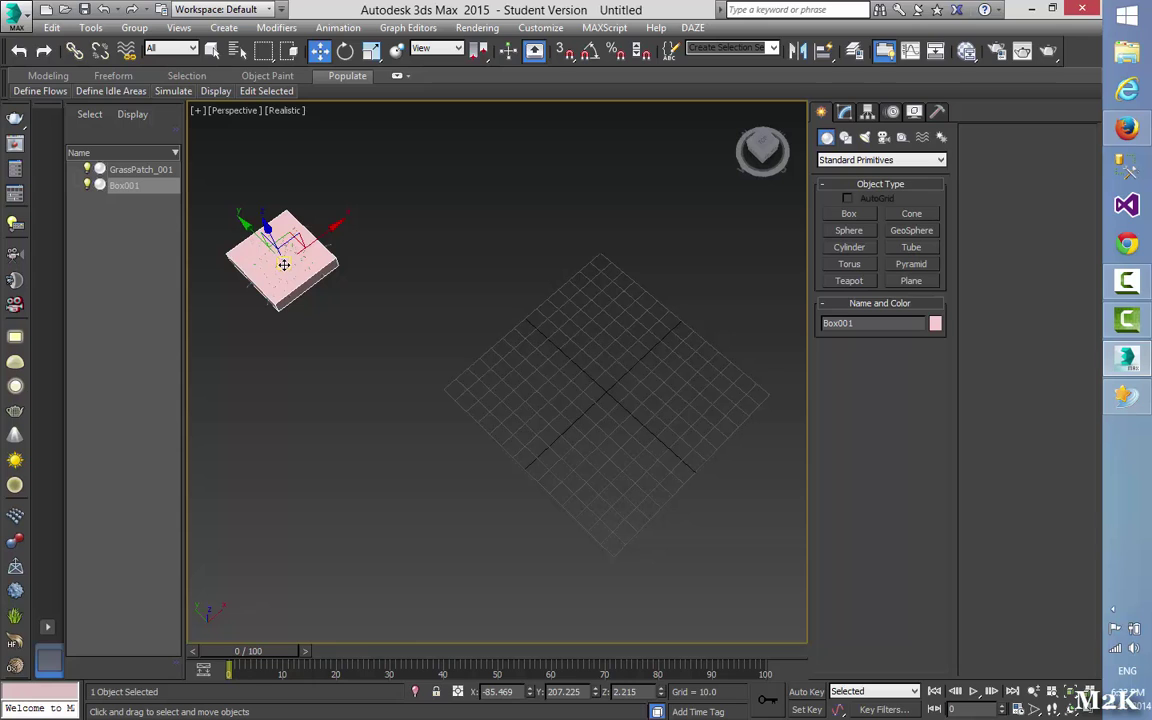
left_click_drag(244, 224, 318, 300)
left_click_drag(410, 302, 357, 377)
left_click(461, 501)
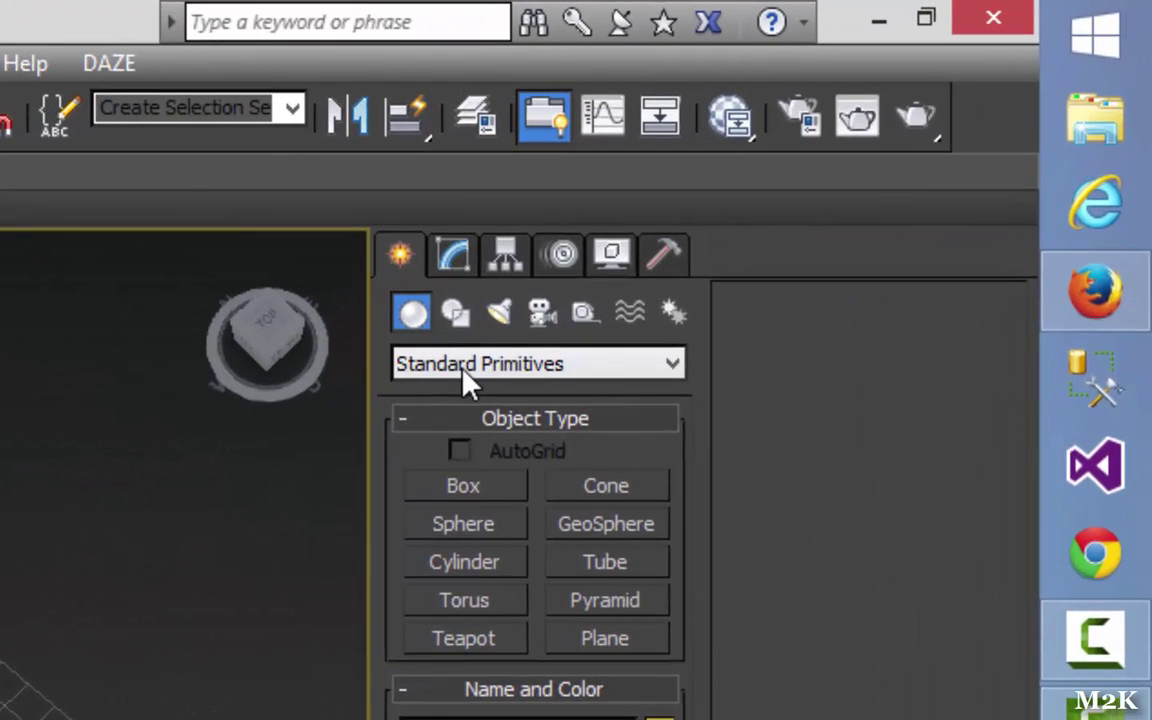
Step: Create a PF Source particle system with a large rectangular emitter icon covering the grid
left_click(465, 370)
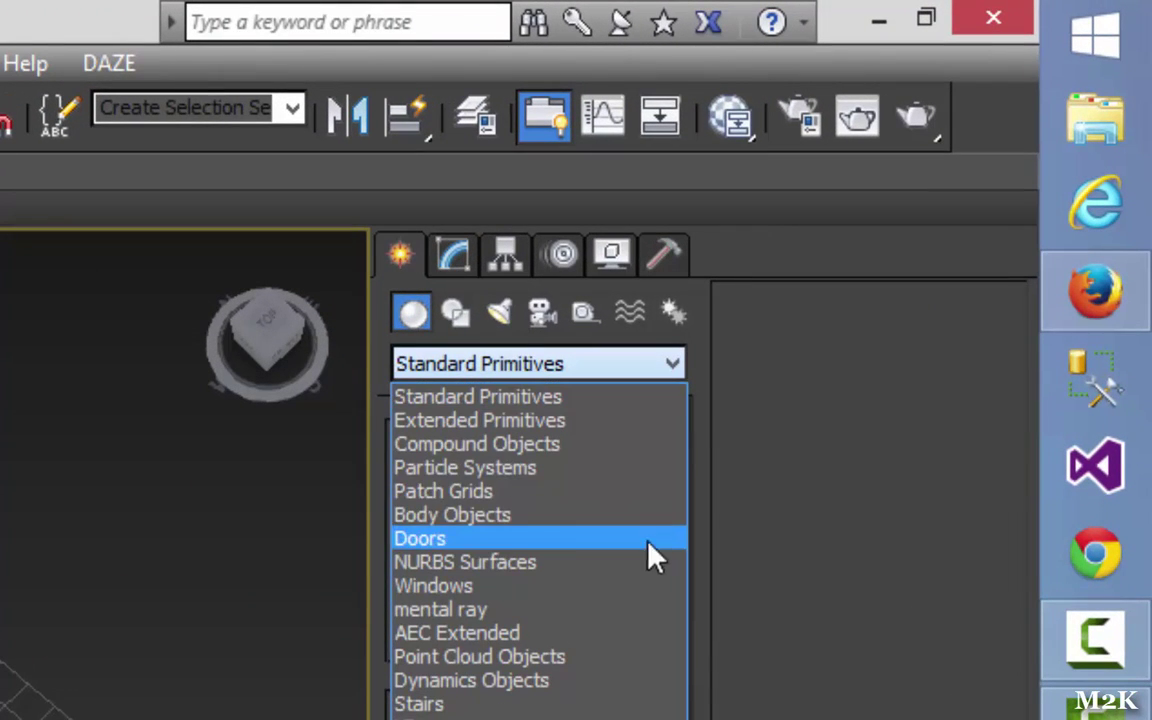
left_click(535, 468)
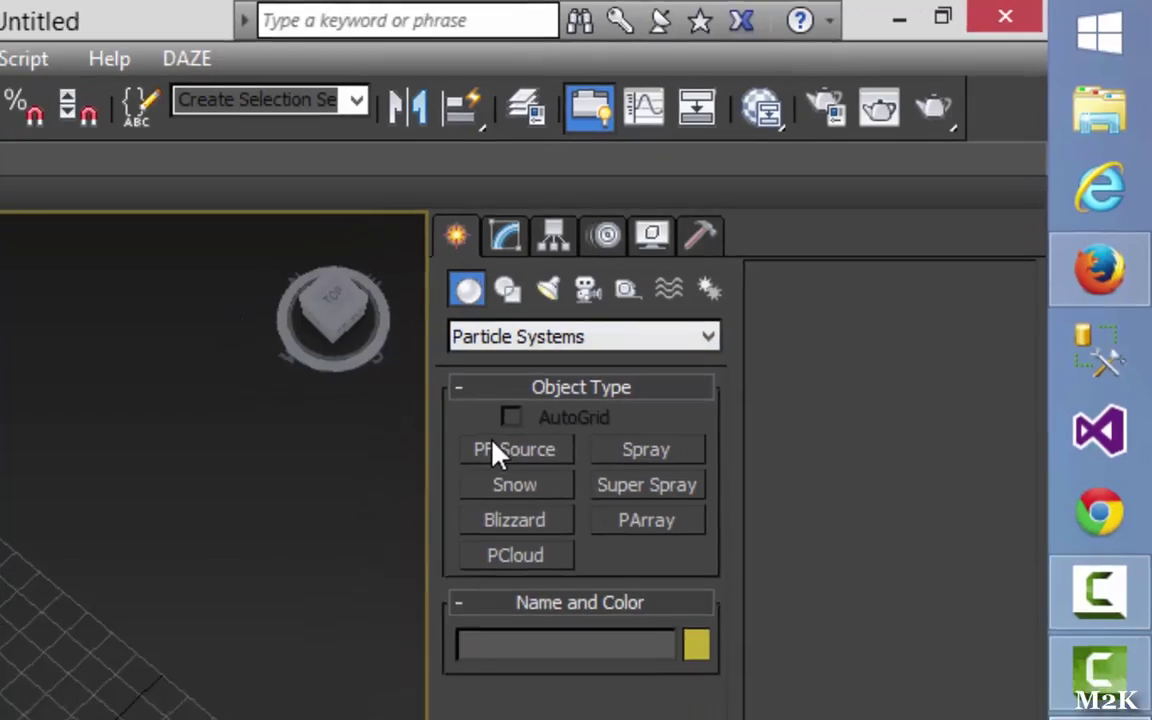
left_click(463, 485)
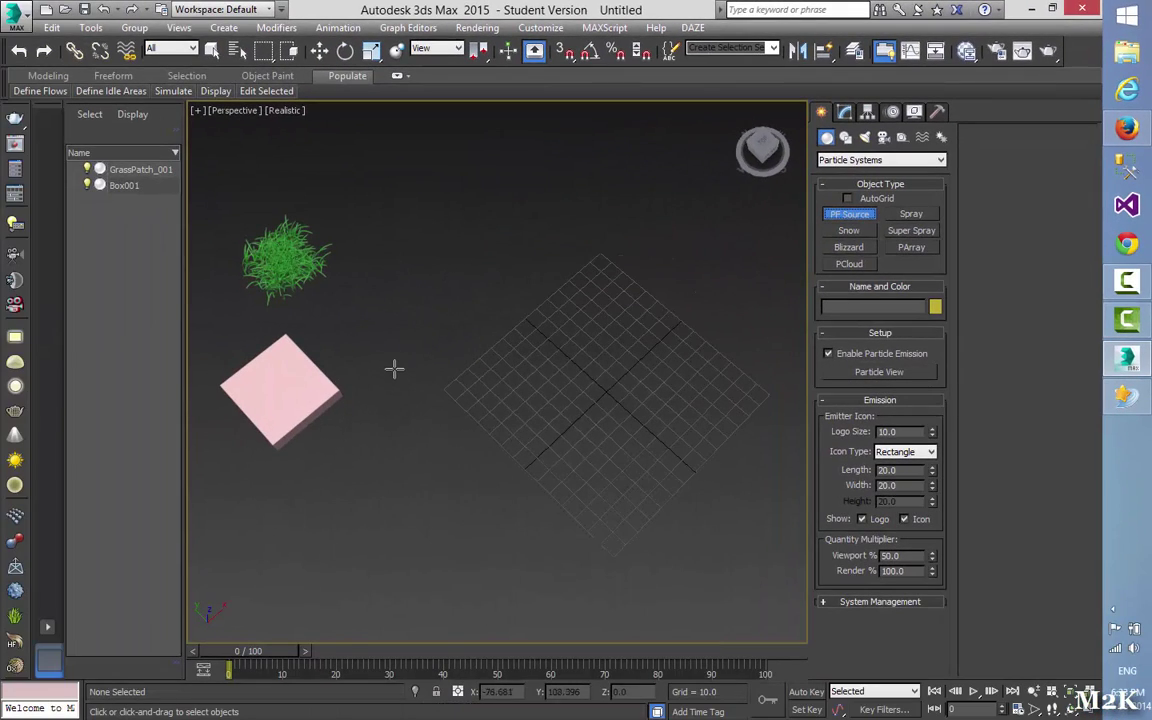
left_click_drag(389, 372, 865, 370)
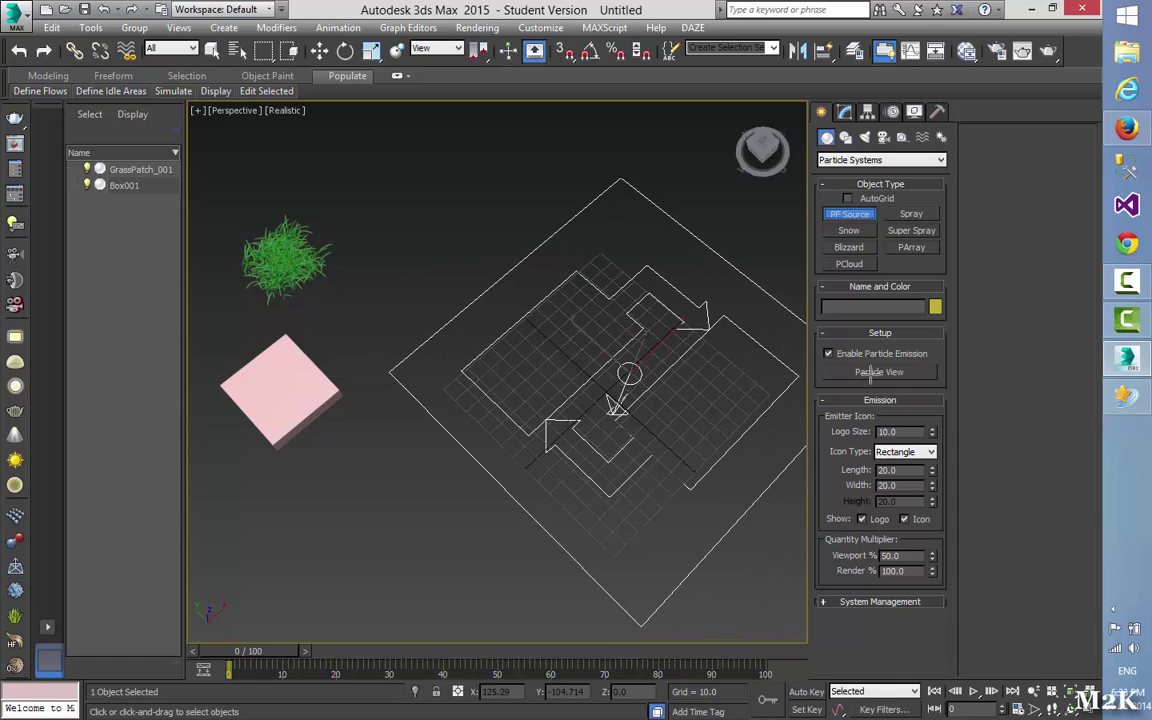
Step: Centre the PF Source emitter on the grid by resetting its X and Y position to 0
left_click(319, 50)
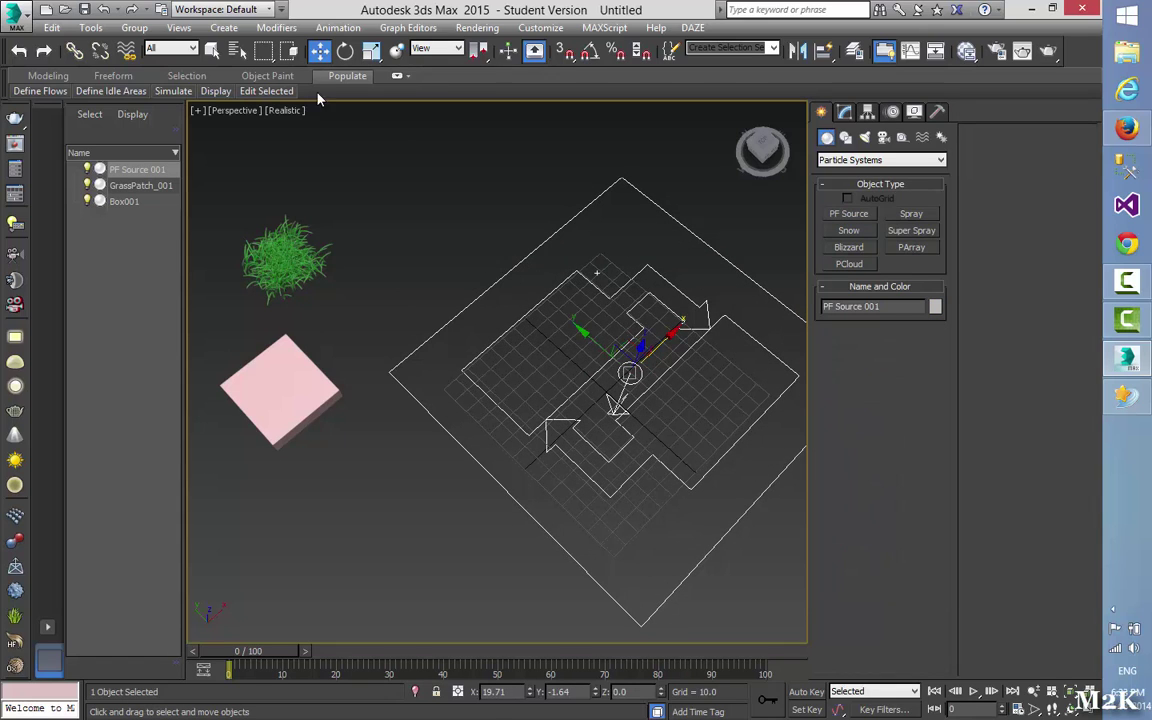
right_click(531, 692)
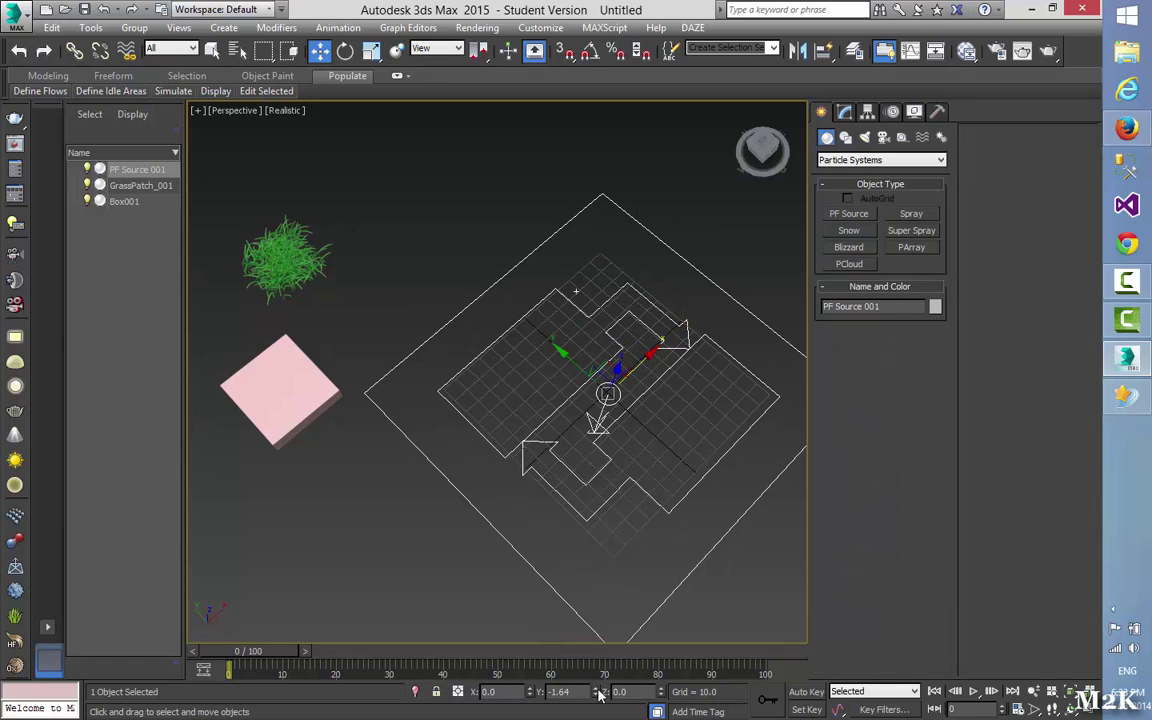
right_click(598, 693)
mouse_move(664, 568)
middle_mouse_down()
mouse_move(658, 535)
mouse_move(671, 555)
middle_mouse_up()
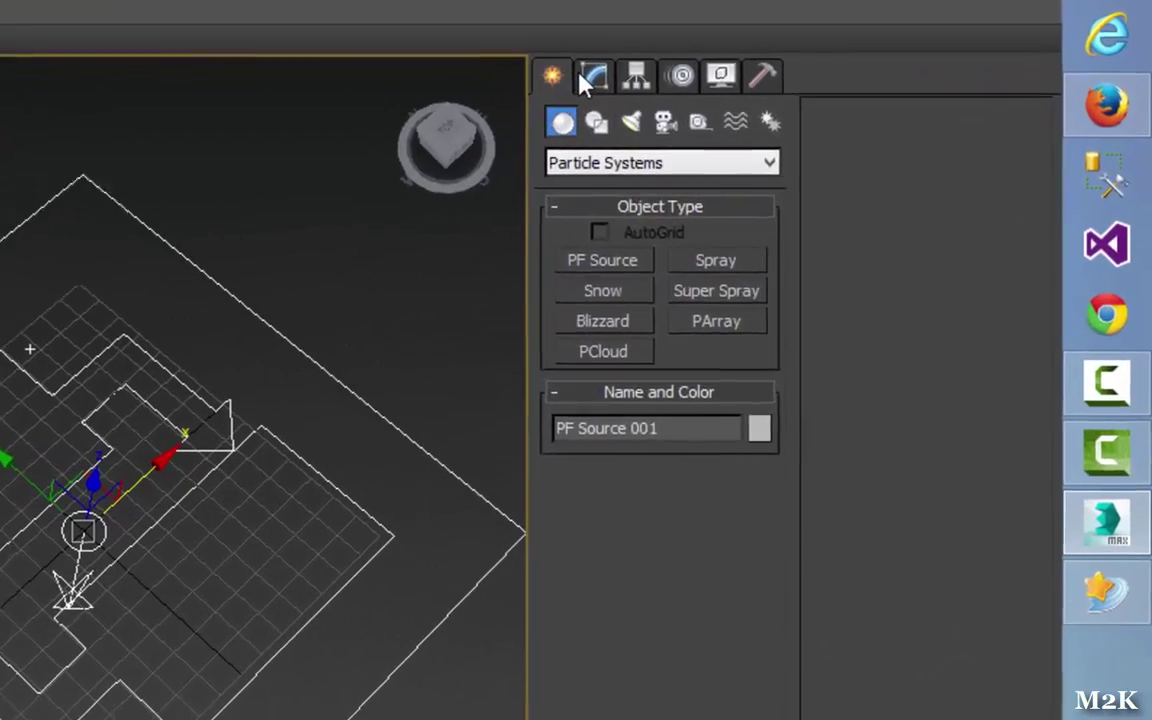
Step: Open Particle View for the PF Source and select its Render operator in the flow
left_click(844, 111)
left_click(660, 530)
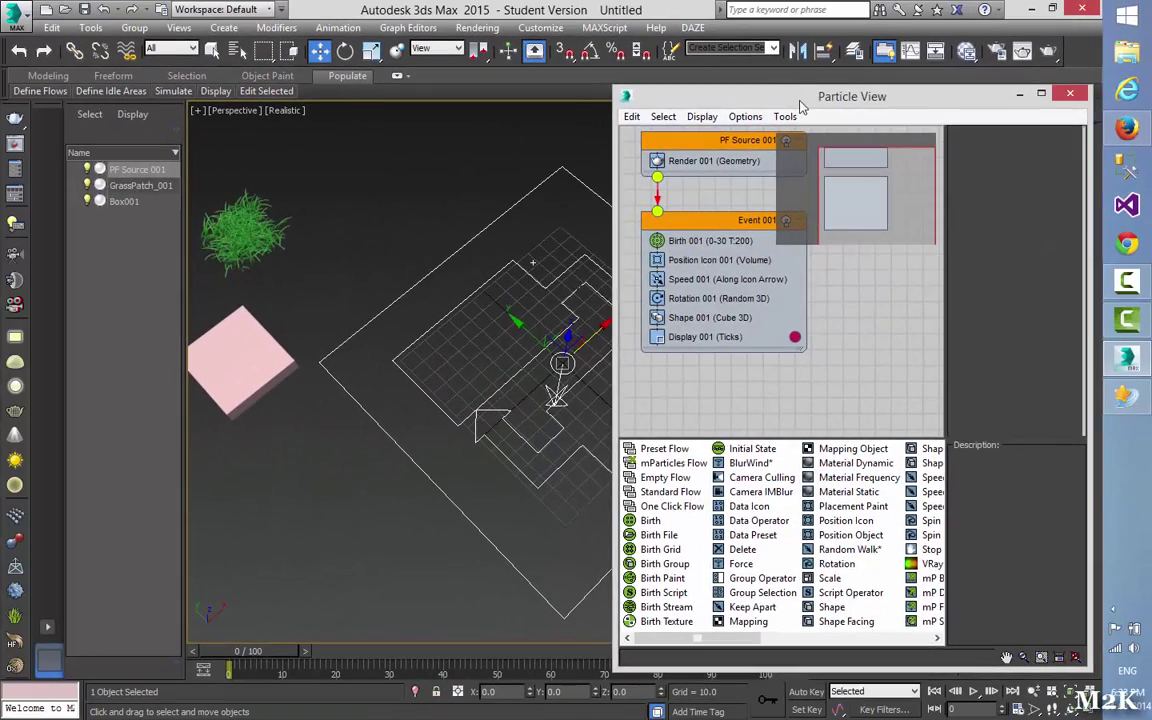
left_click_drag(800, 103, 698, 98)
left_click(586, 156)
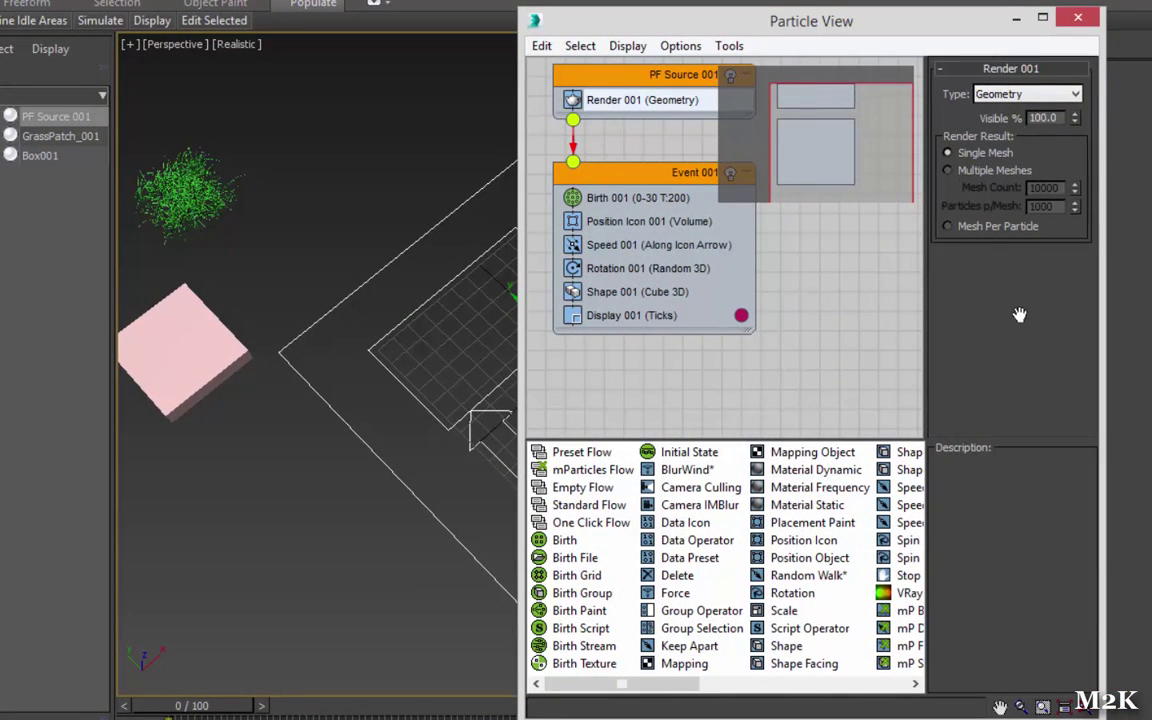
left_click(625, 89)
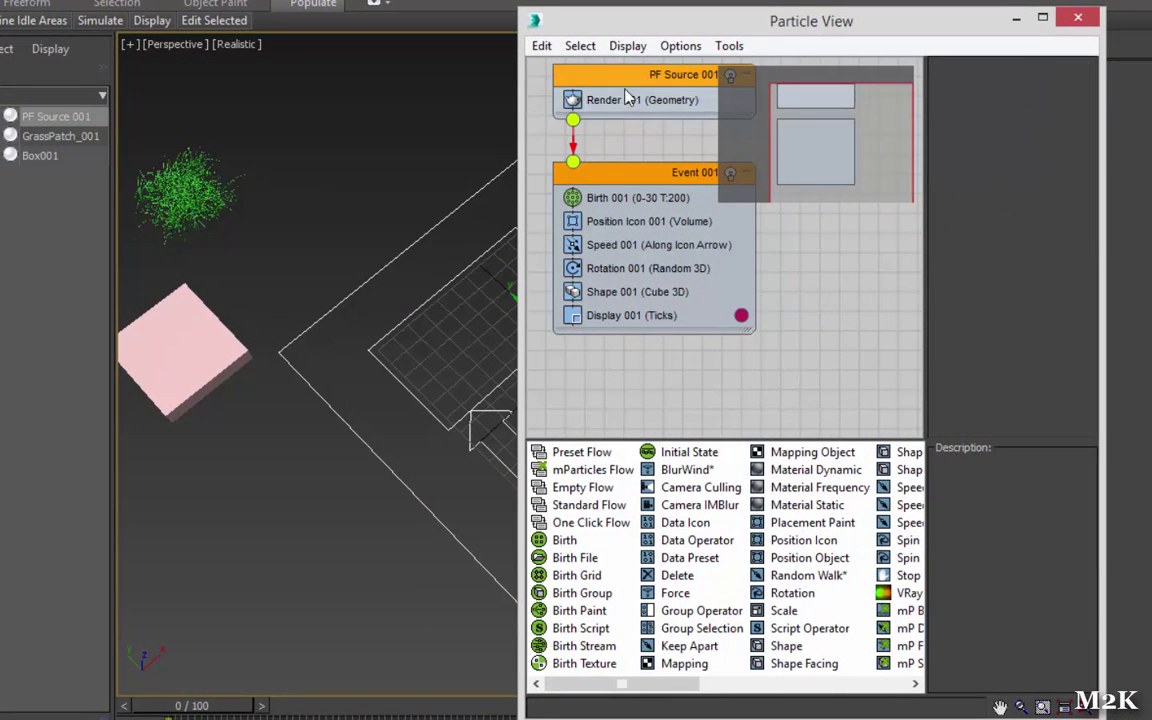
Step: Try to set the PF Source's viewport quantity multiplier to 100 percent
left_click(565, 76)
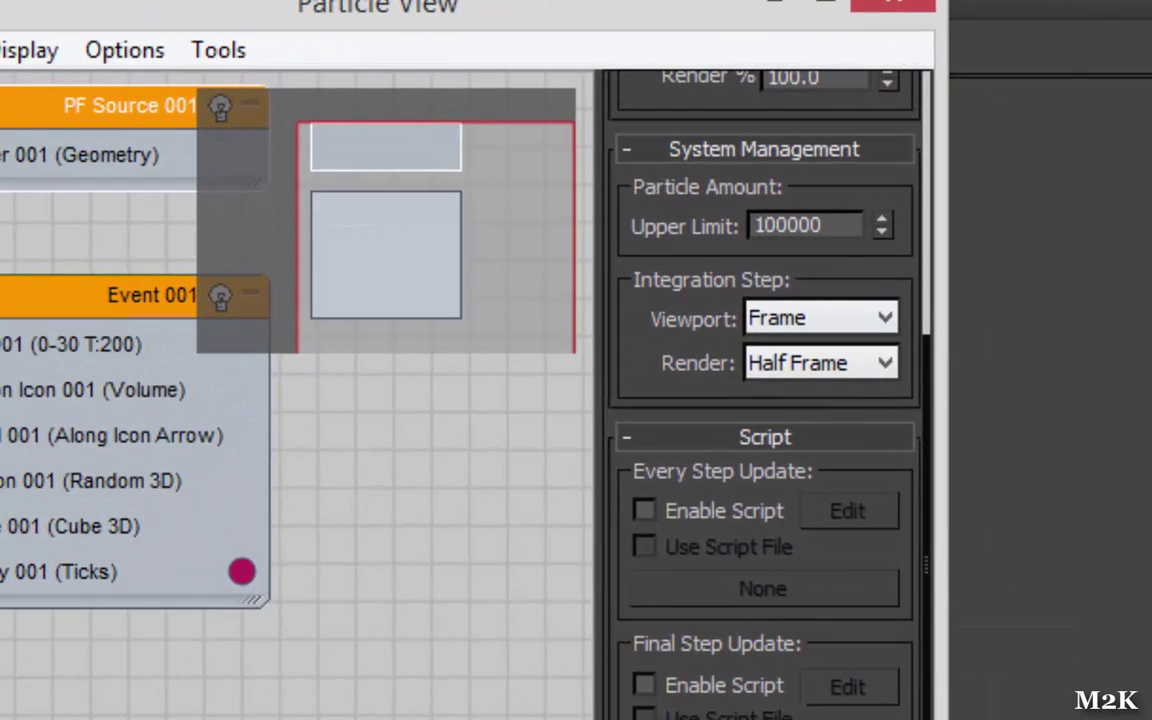
scroll(663, 200, "up", 5)
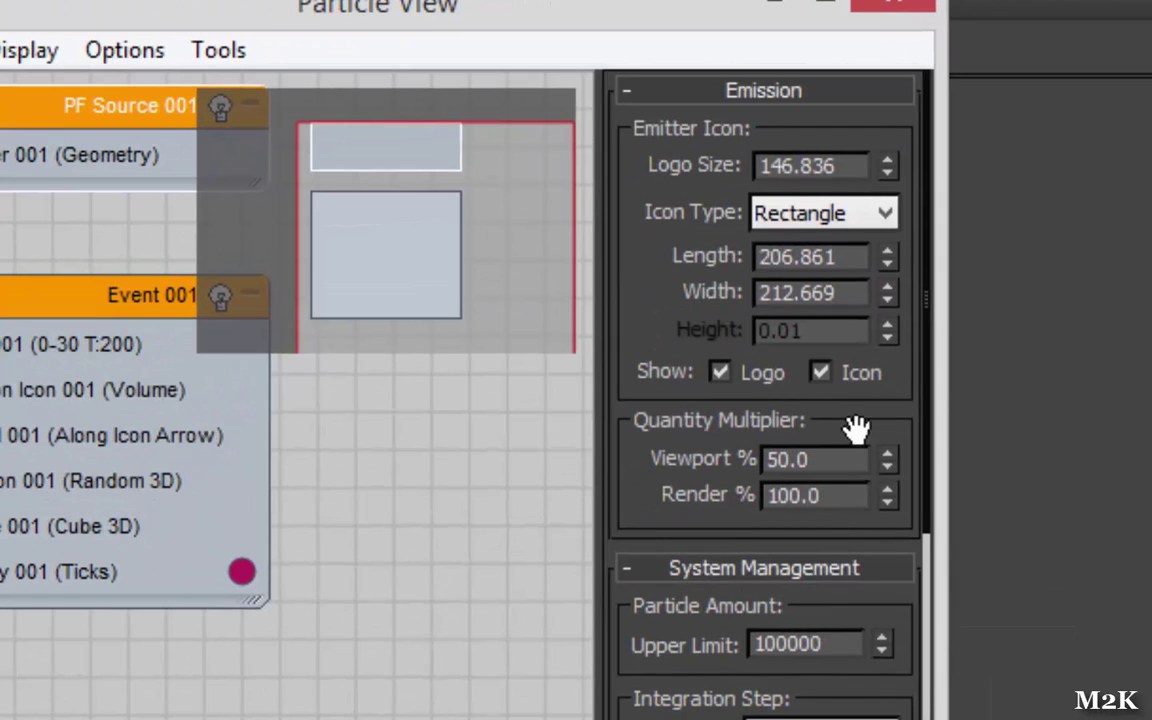
double_click(836, 459)
type("100")
key("Return")
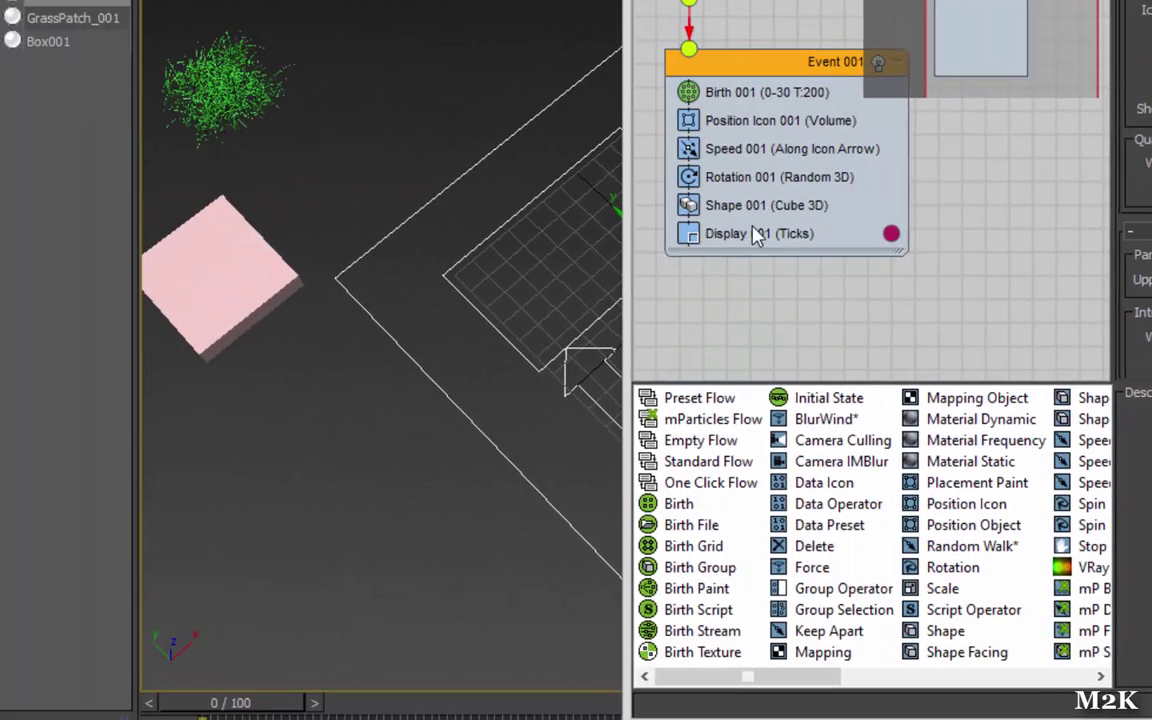
Step: Set the Birth operator's Emit Start and Emit Stop to 0
left_click(757, 233)
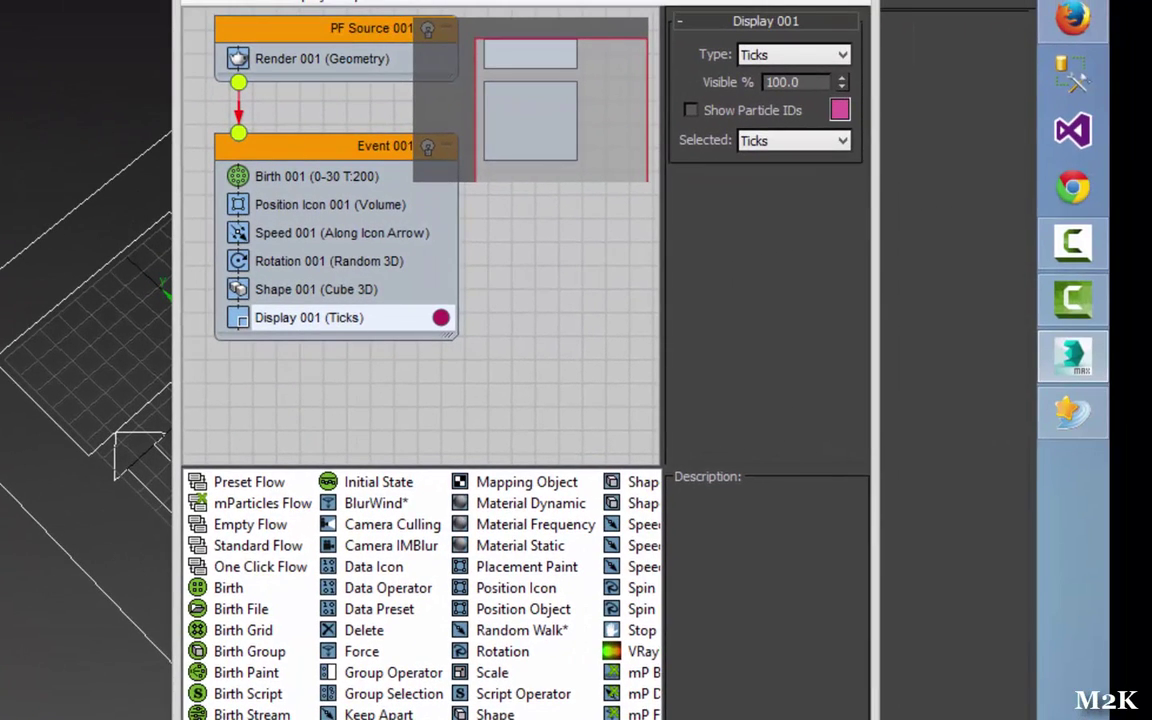
left_click_drag(429, 0, 457, 0)
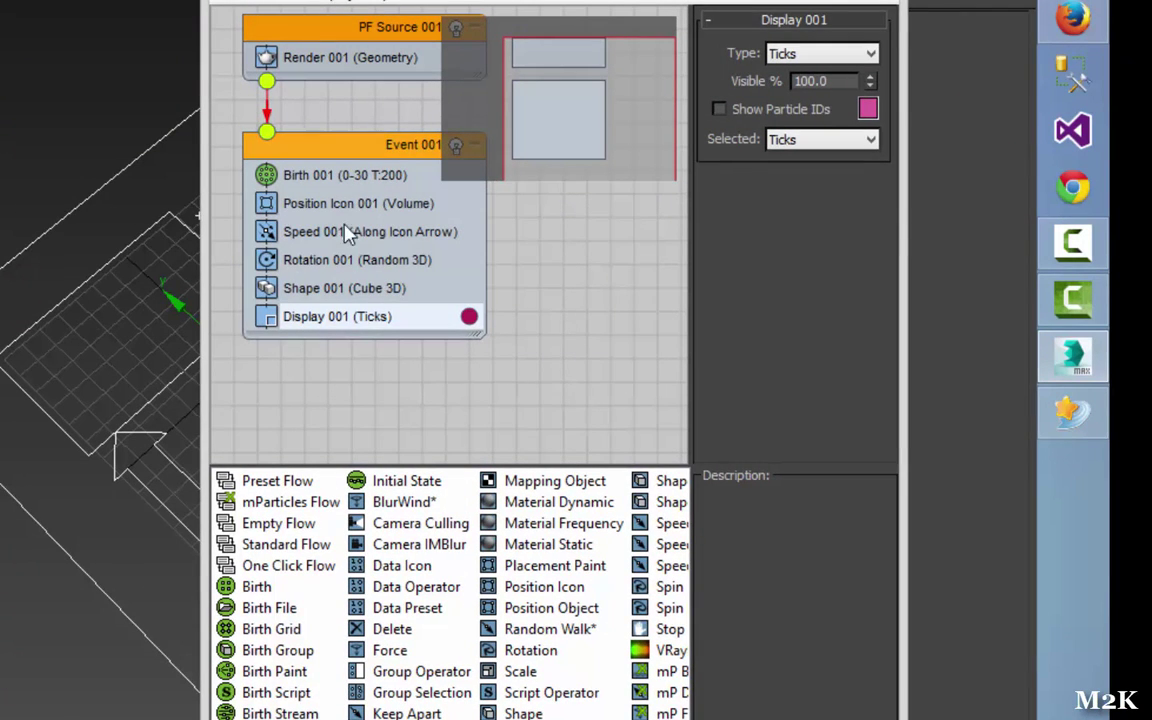
left_click(325, 182)
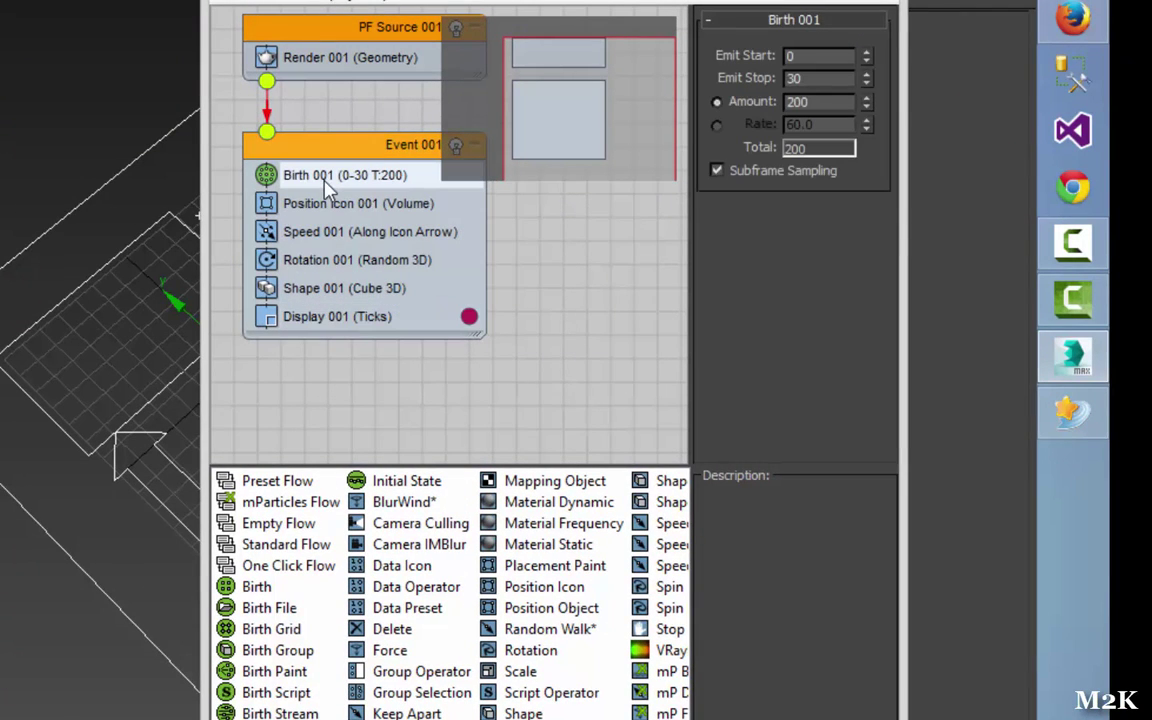
right_click(775, 85)
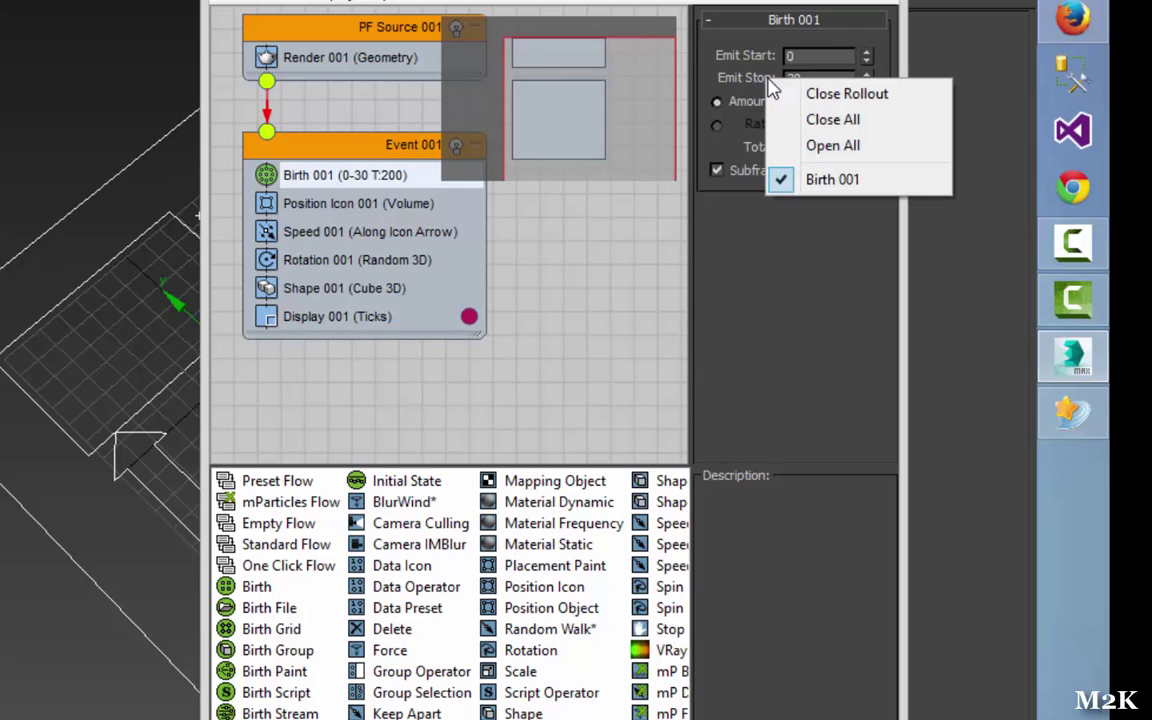
left_click(880, 60)
right_click(865, 82)
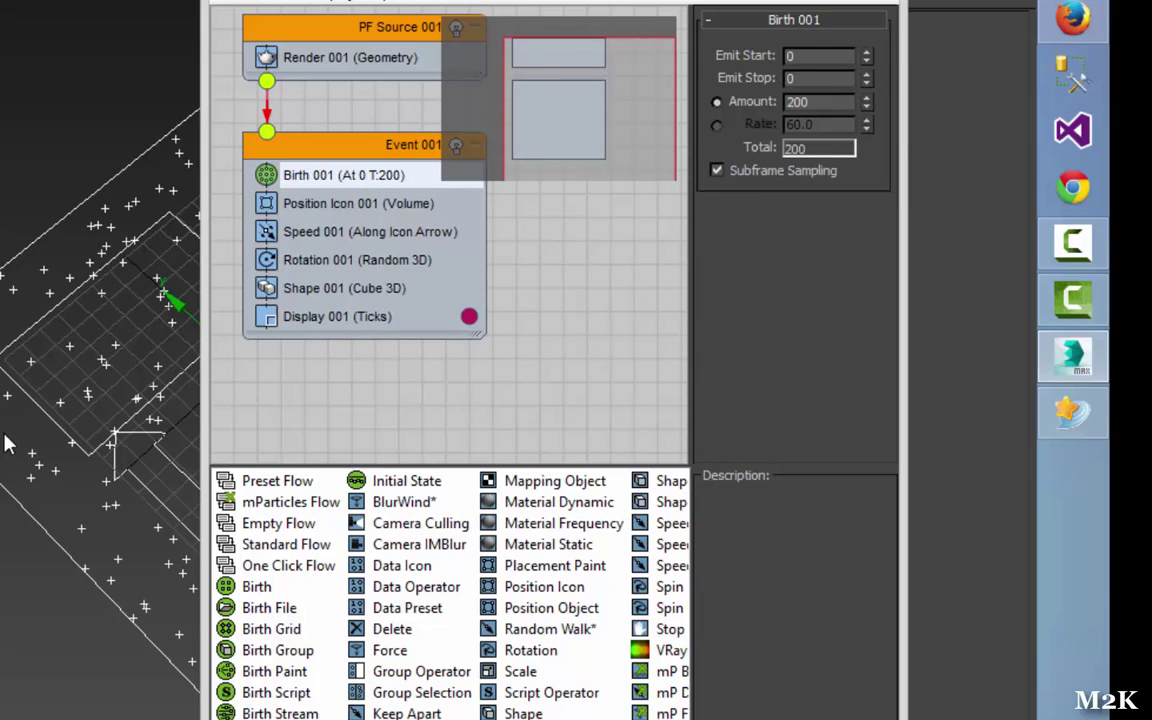
Step: Replace the Shape operator in Event 001 with a Shape Instance operator
middle_click_drag(60, 434, 0, 450)
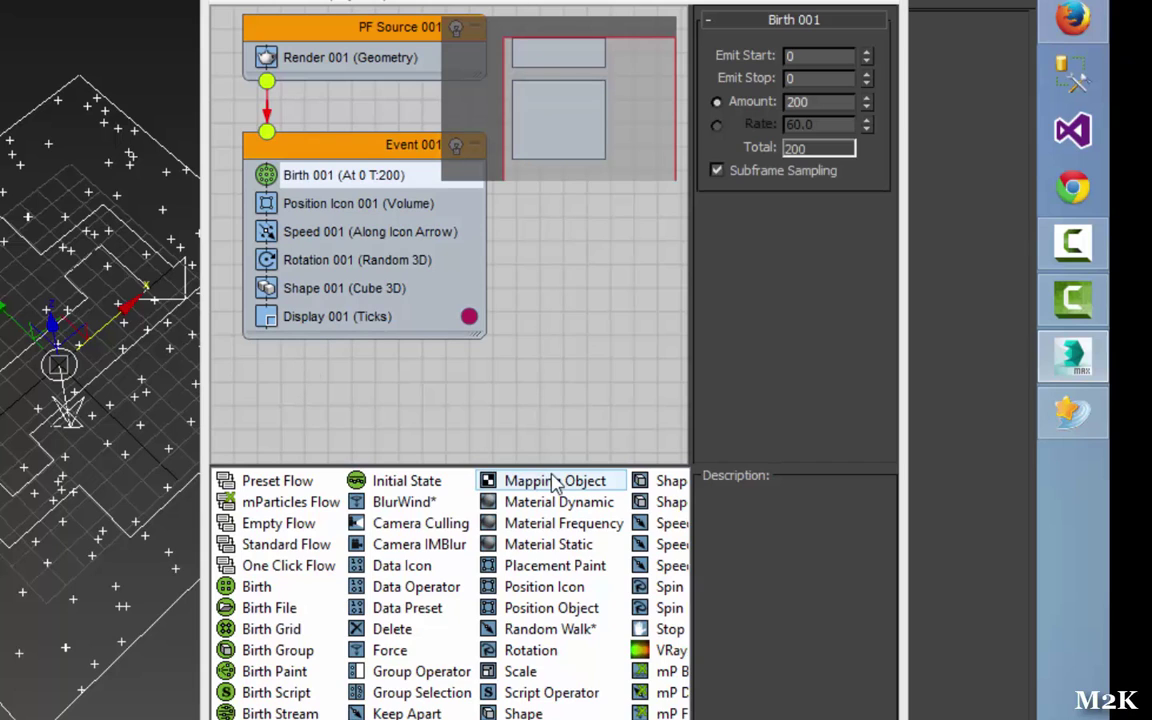
left_click(322, 295)
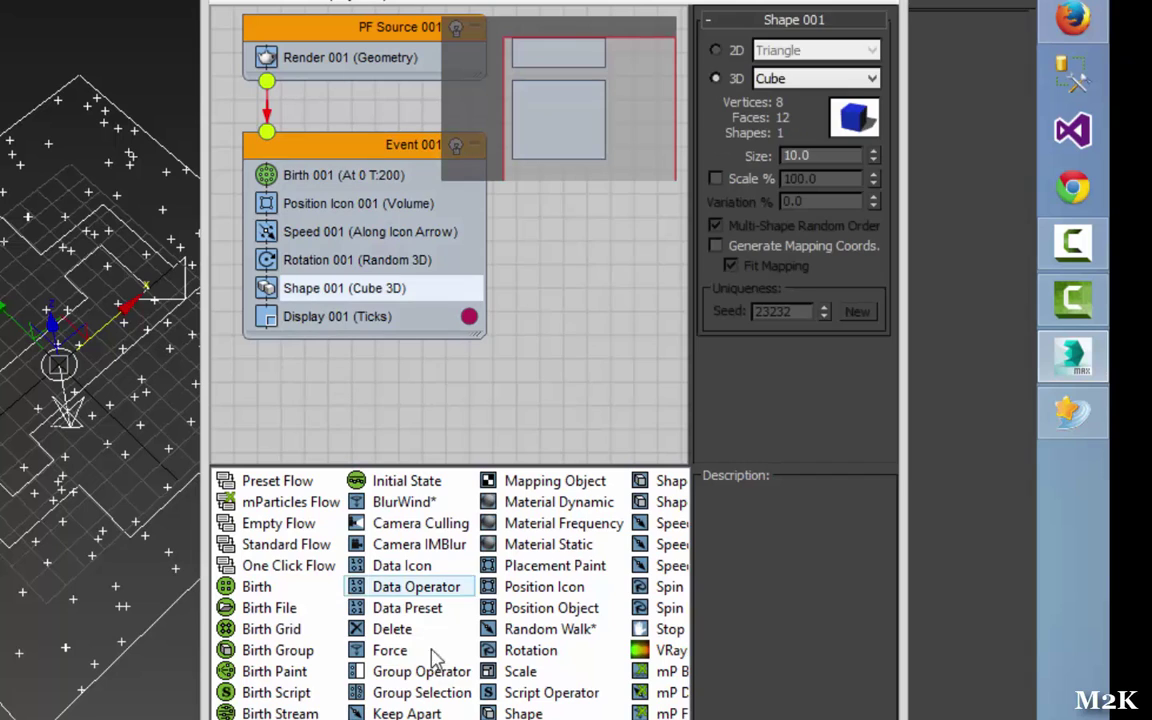
scroll(450, 595, "right", 1)
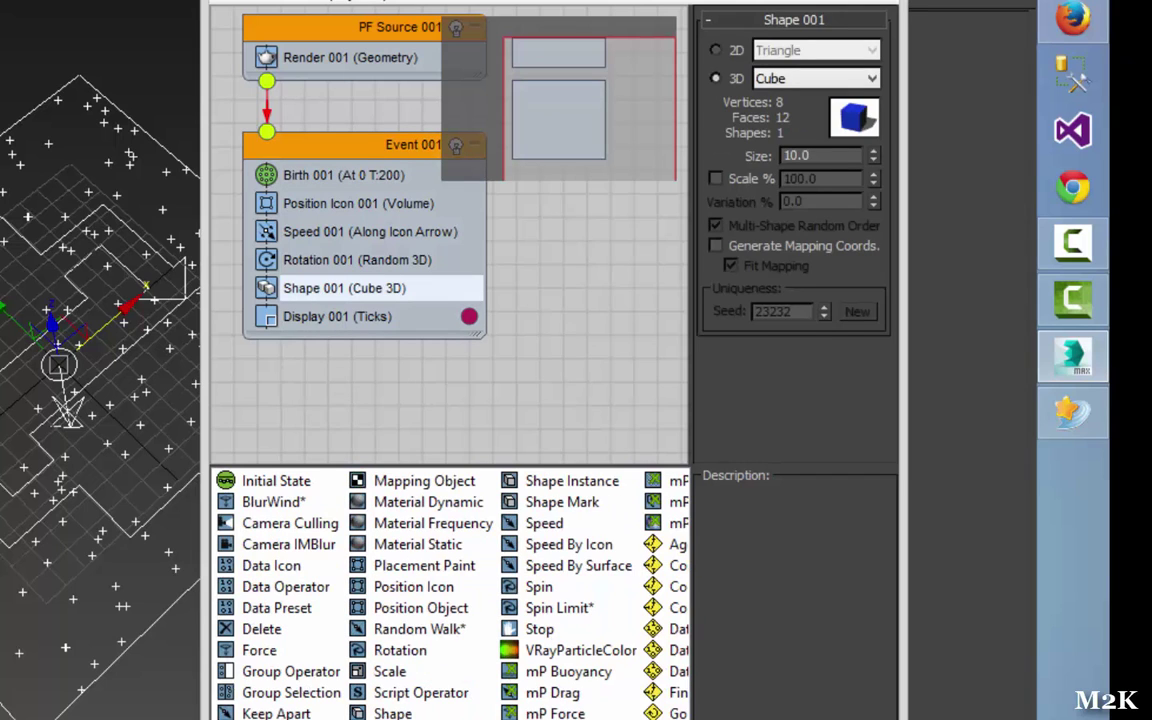
left_click(524, 482)
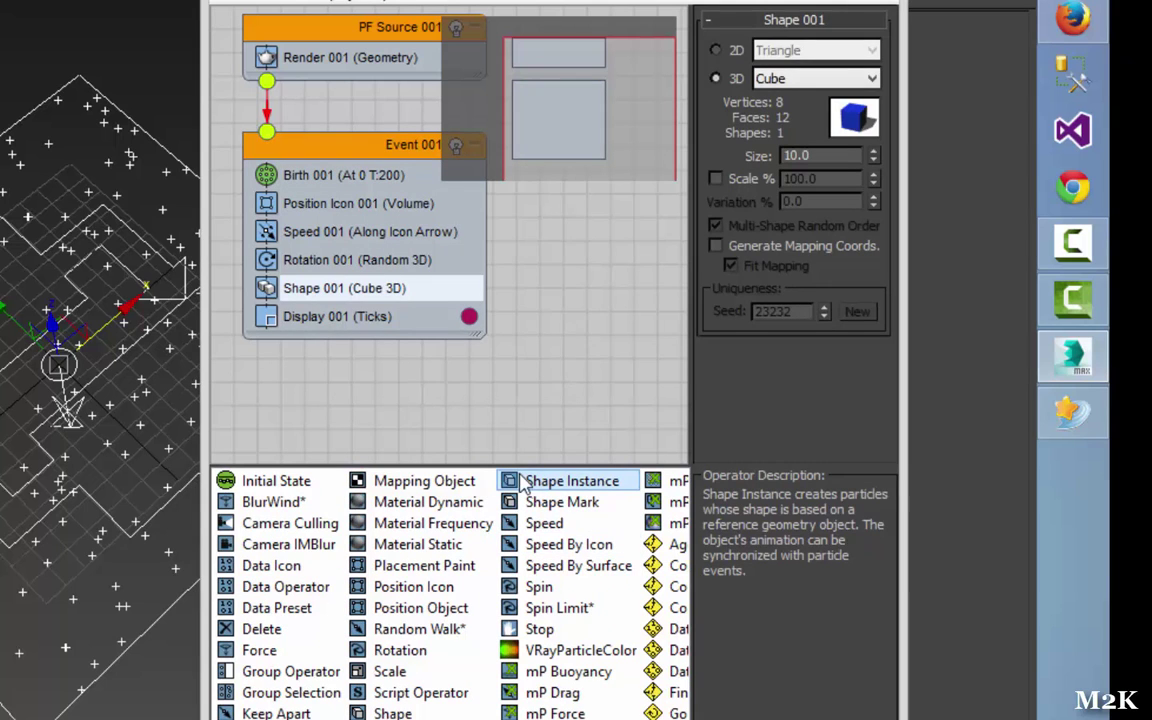
left_click_drag(524, 482, 264, 289)
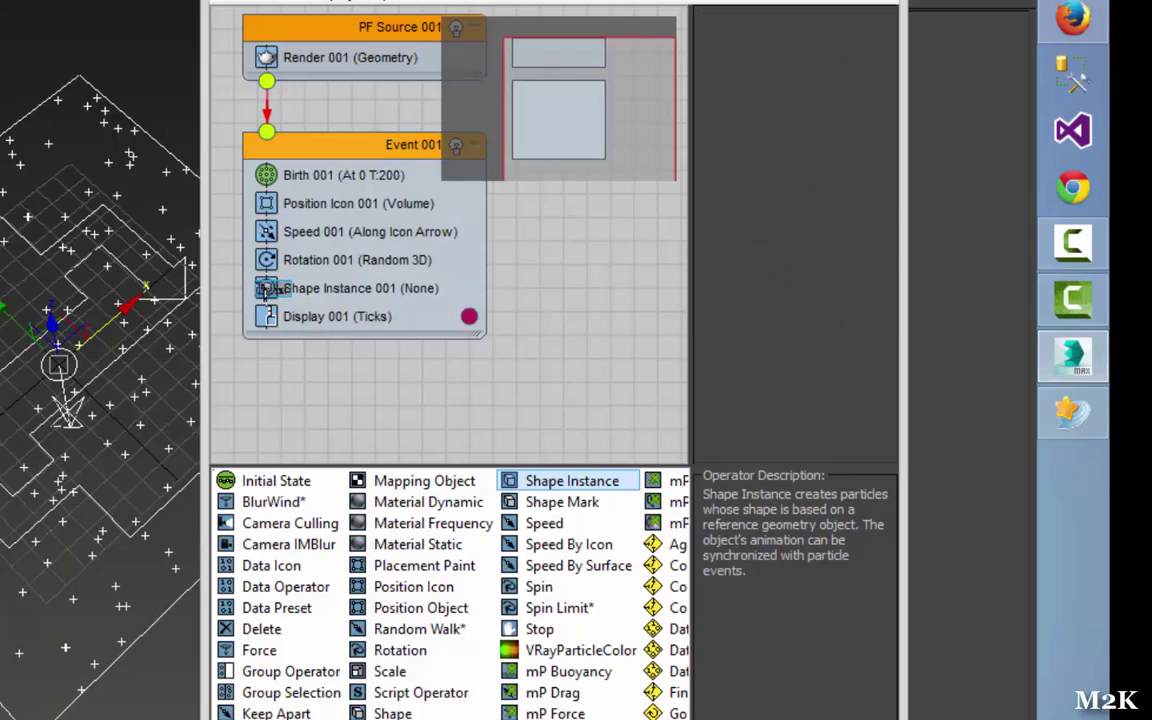
Step: Assign Box001 as the particle geometry object of the Shape Instance operator
left_click(328, 289)
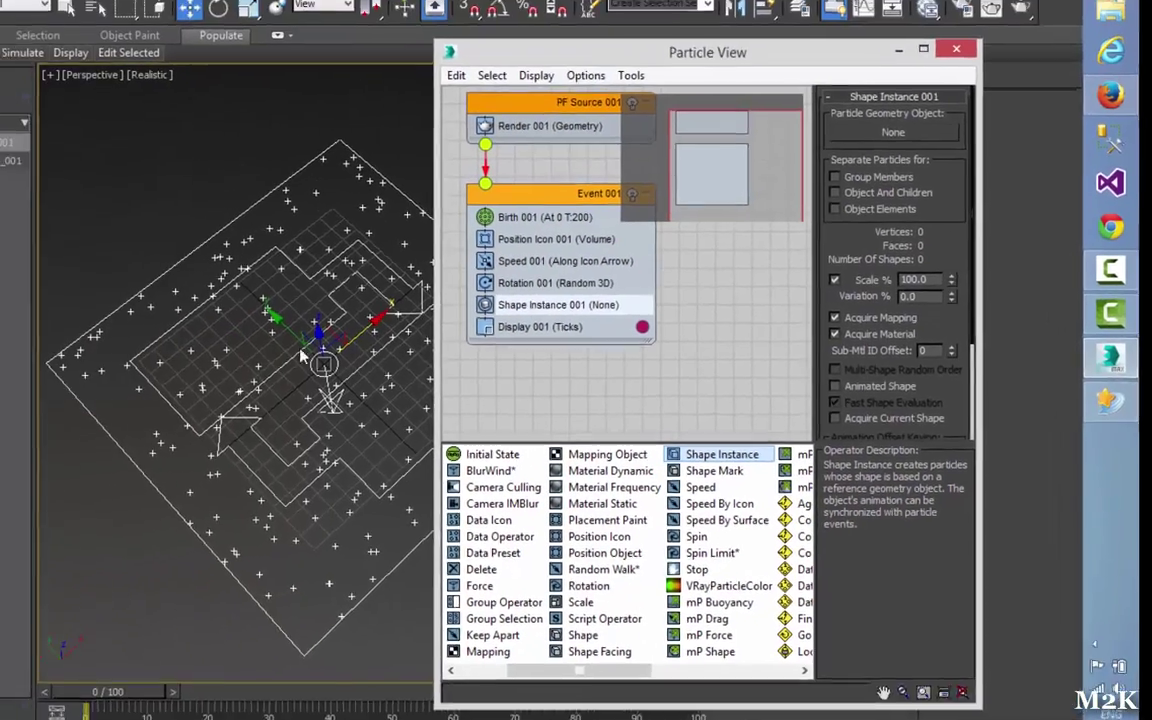
middle_click_drag(142, 440, 350, 446)
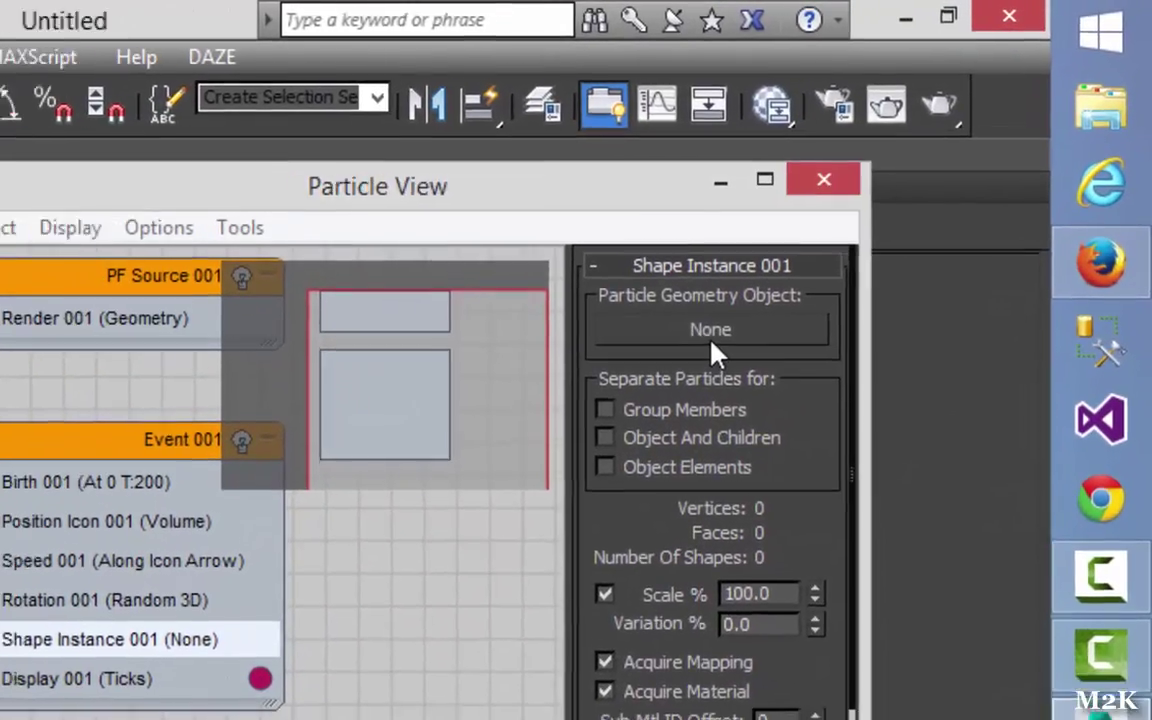
left_click(936, 160)
left_click(288, 361)
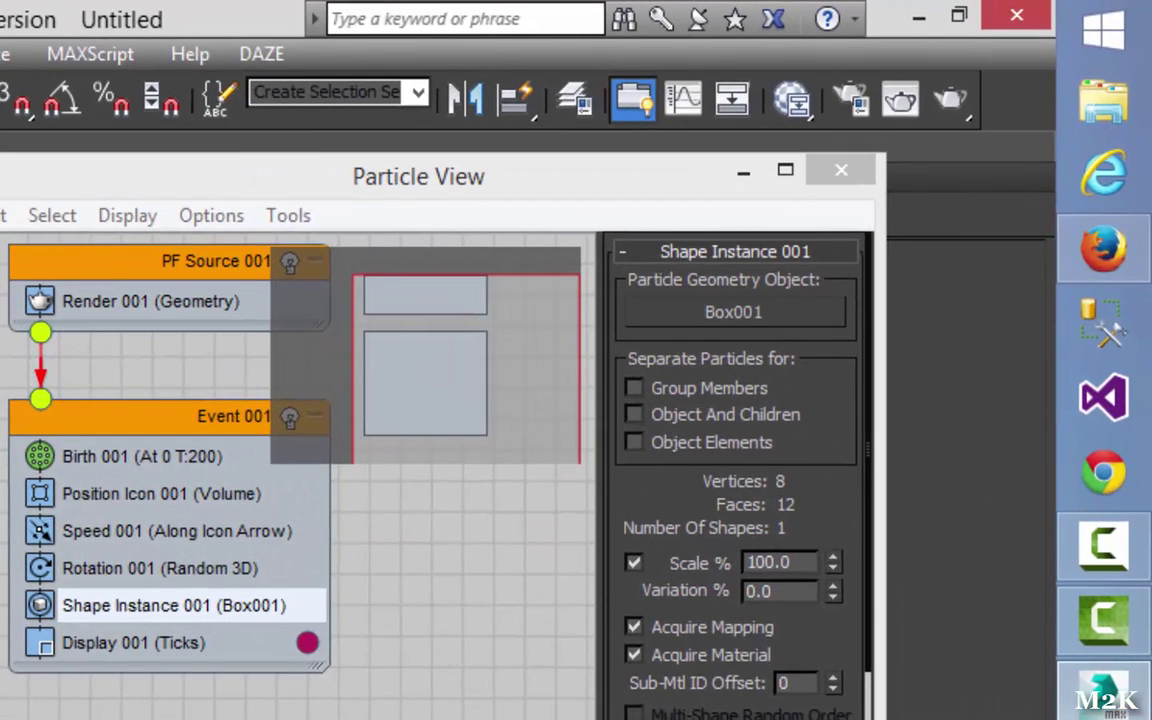
Step: Set the Display operator's type to Geometry so the particles are drawn as boxes
left_click(134, 645)
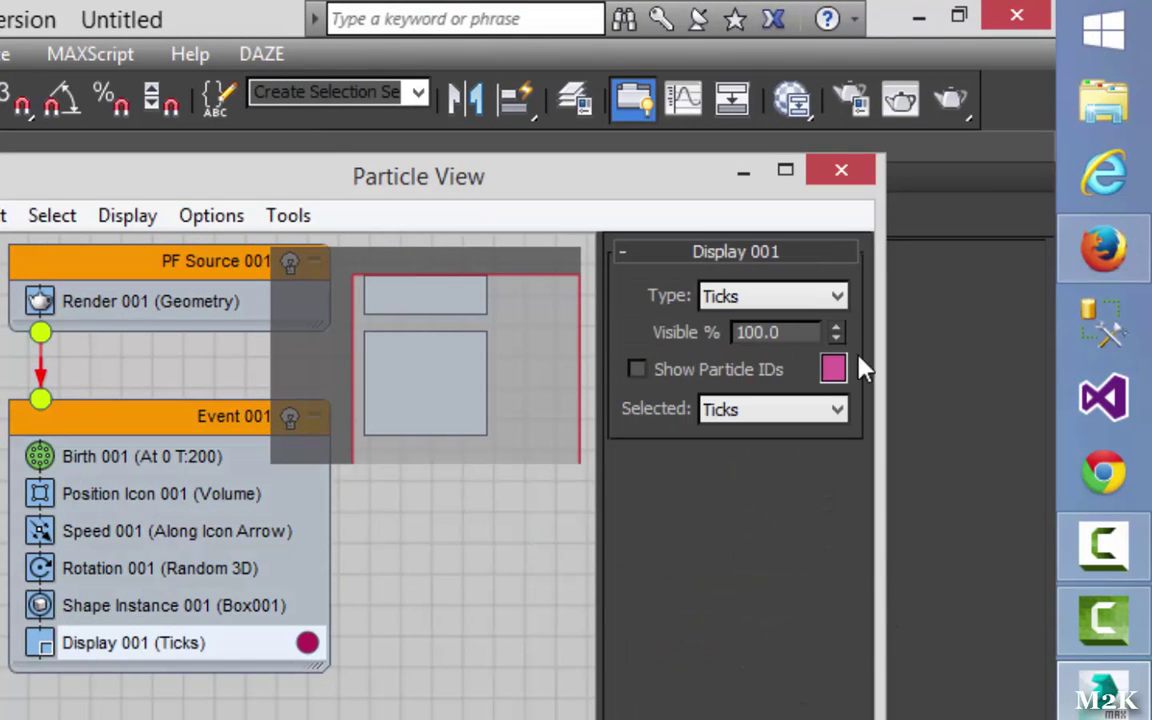
left_click(790, 296)
left_click(735, 467)
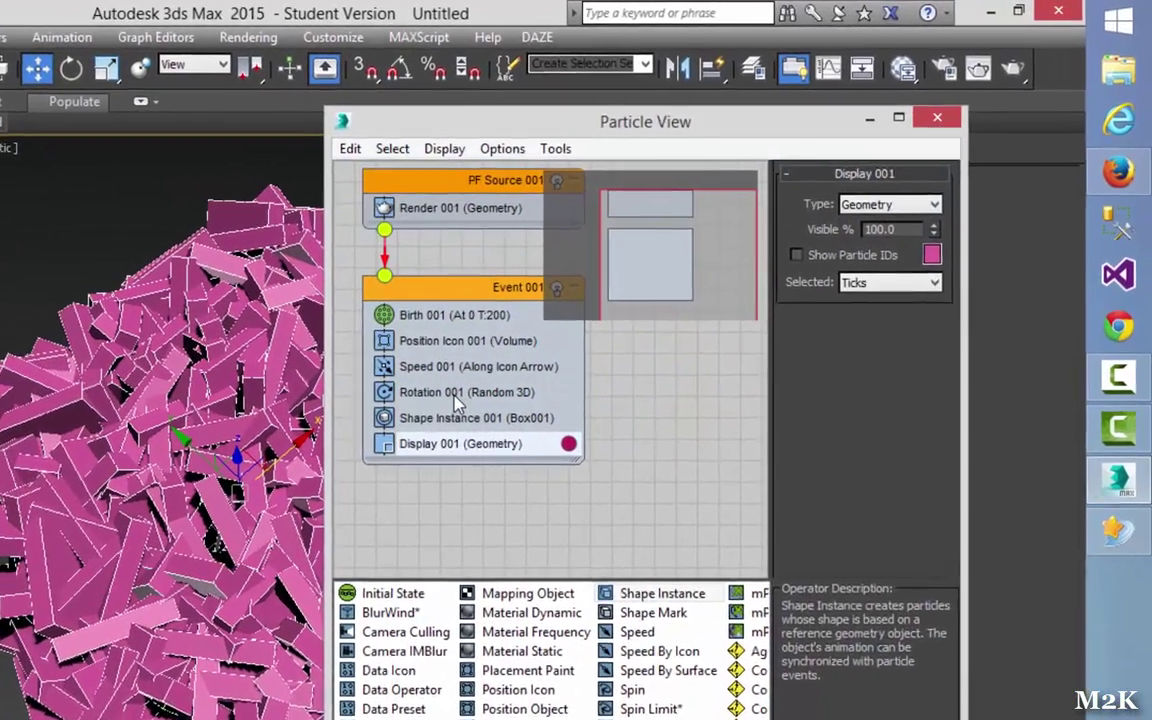
Step: Set the Rotation operator's orientation matrix to Random Horizontal
left_click(610, 292)
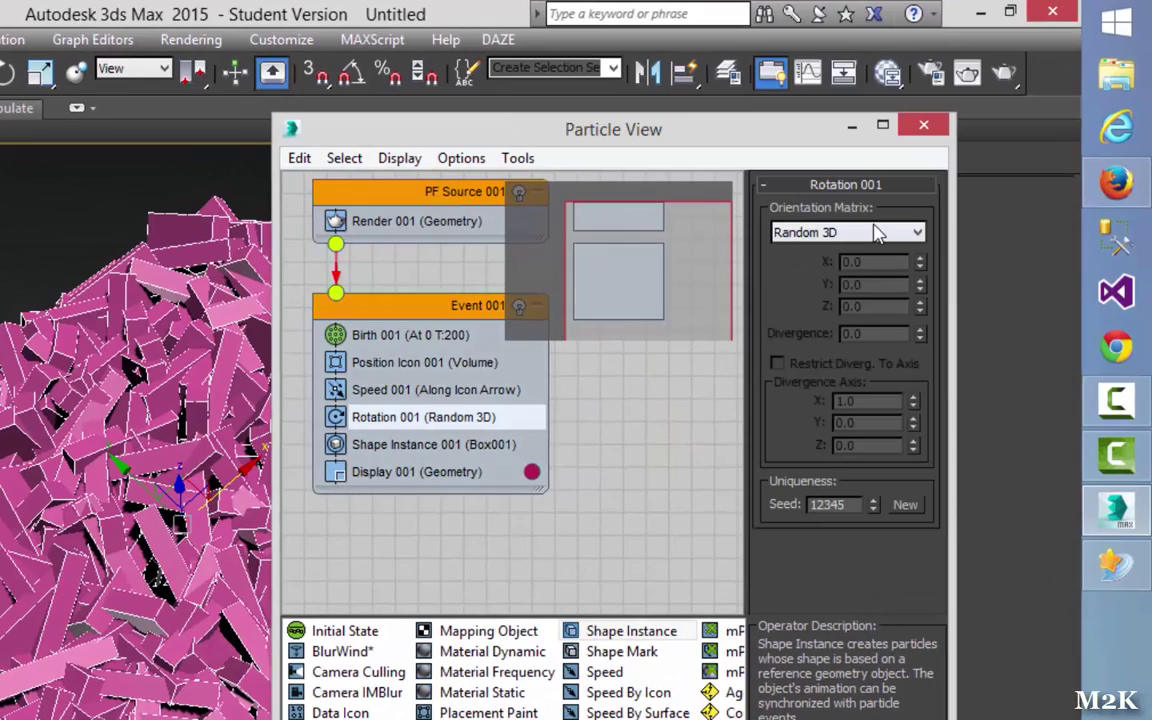
left_click(876, 232)
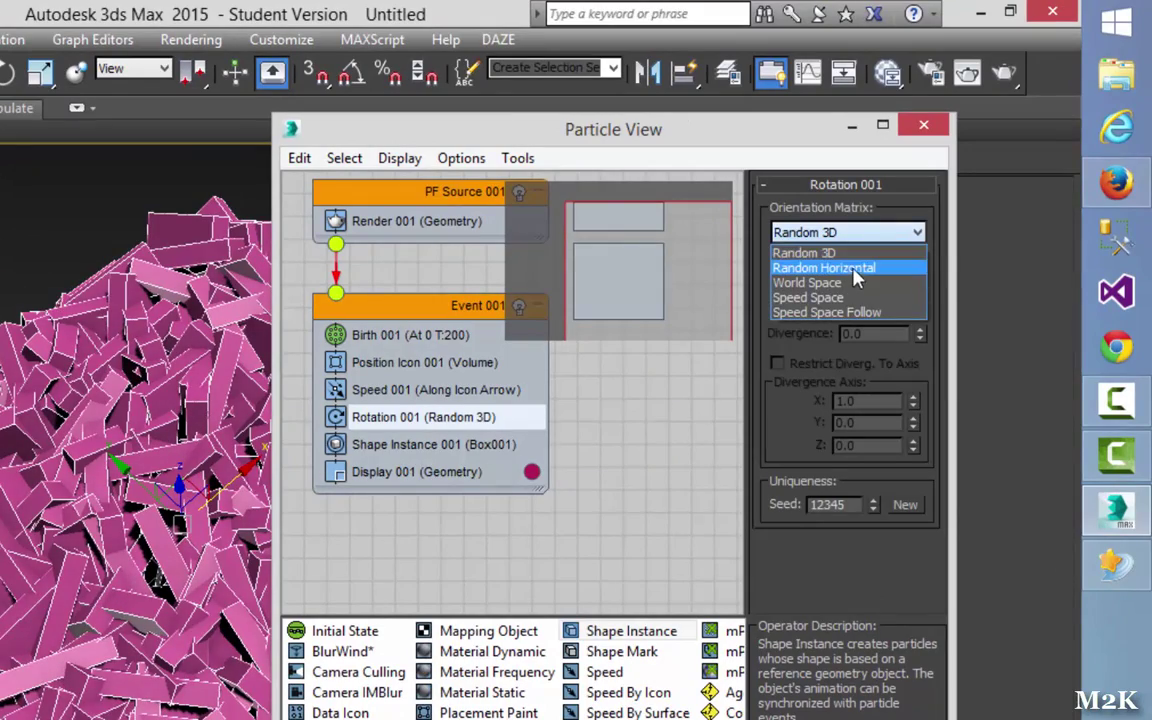
left_click(805, 268)
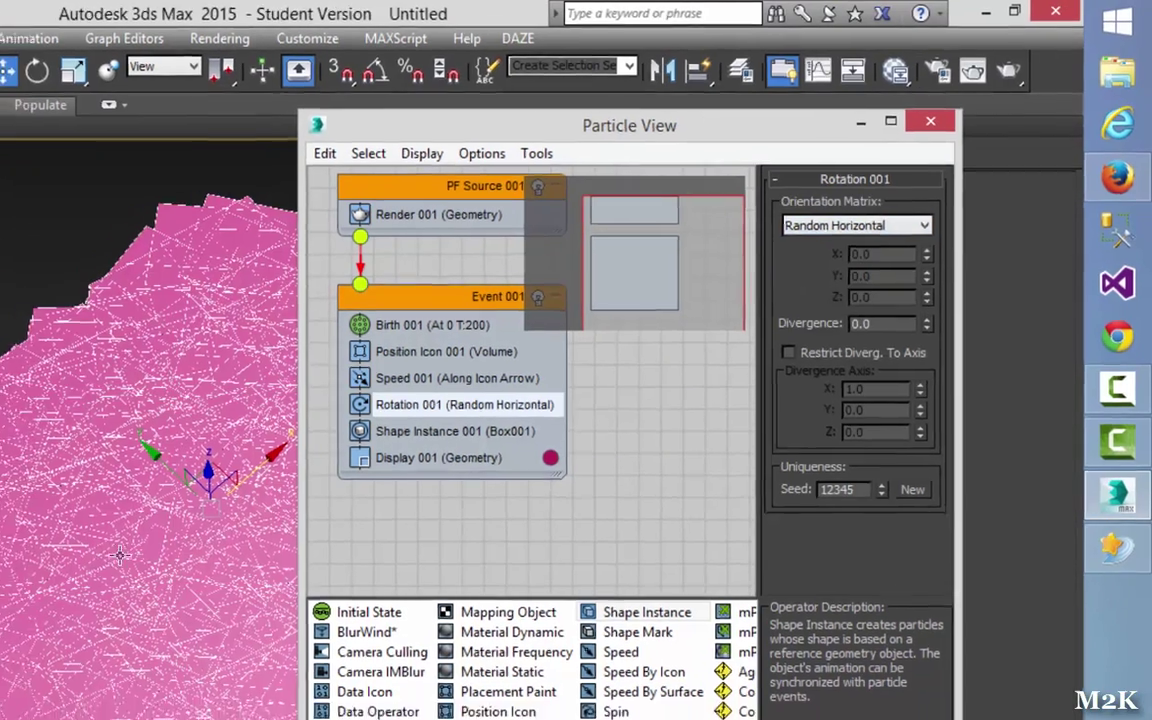
Step: Reduce the Birth operator's particle amount in stages, entering 50, 45 and finally 40
middle_click_drag(100, 566, 56, 571)
middle_click_drag(382, 400, 383, 396)
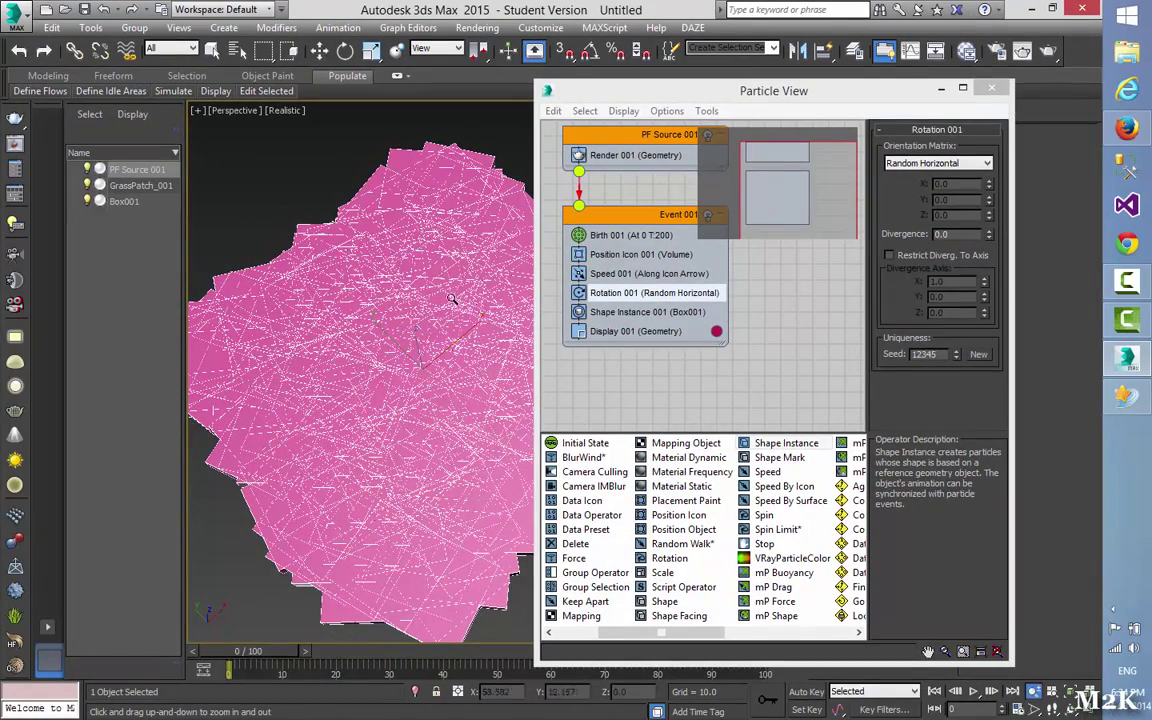
left_click_drag(432, 314, 442, 362)
middle_click_drag(438, 358, 407, 399)
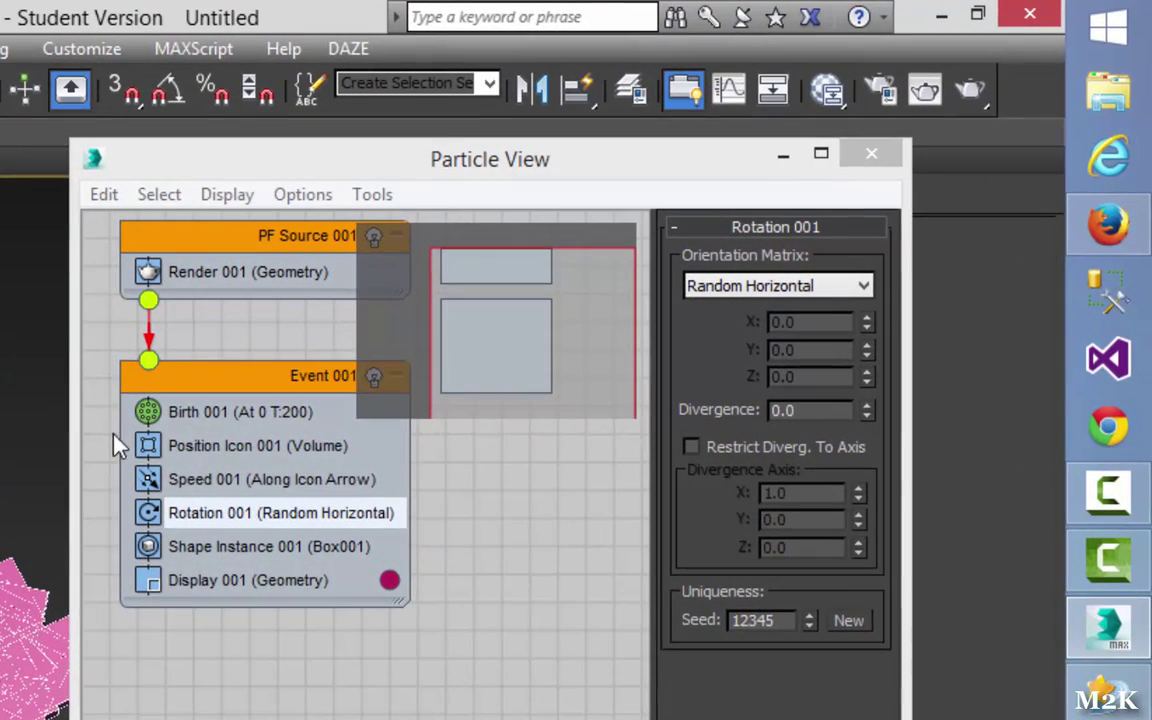
left_click(295, 371)
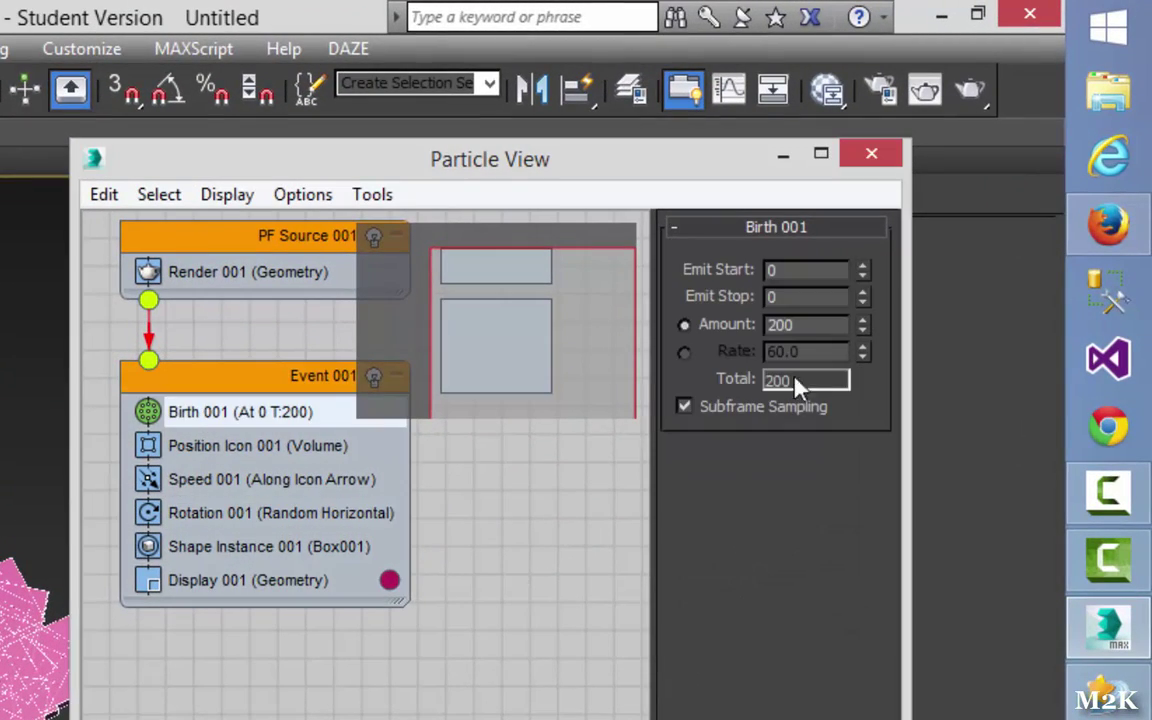
double_click(816, 327)
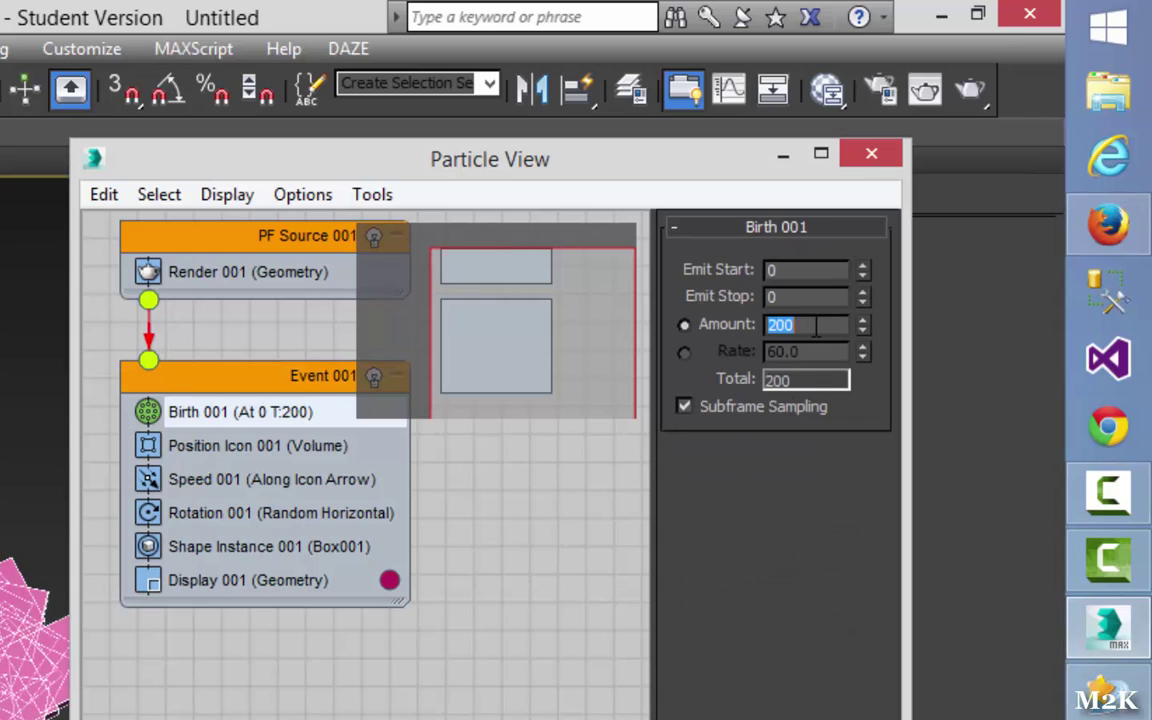
type("50")
key("Return")
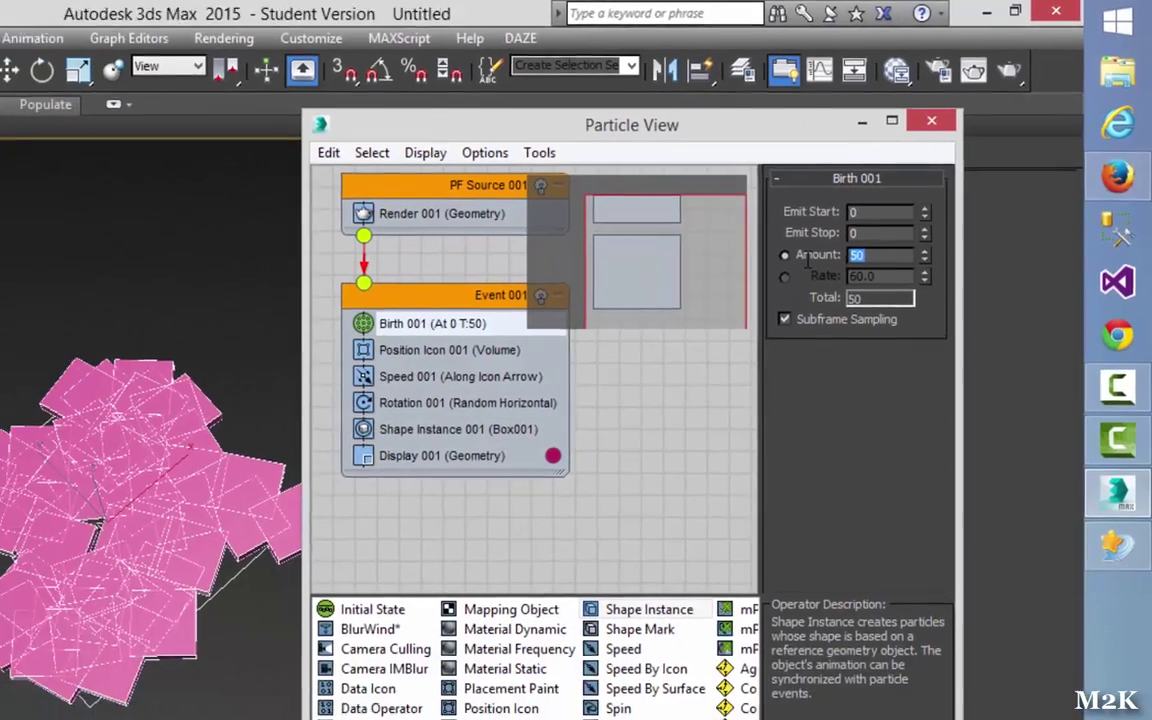
type("45")
key("Return")
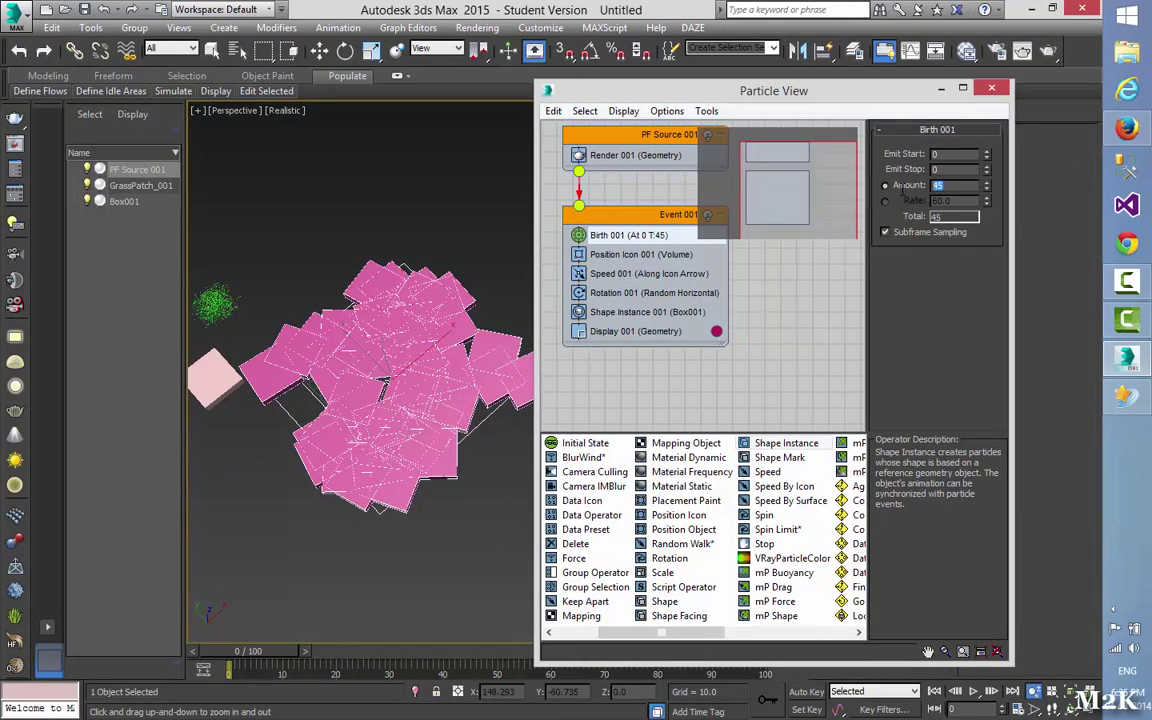
type("40")
key("Return")
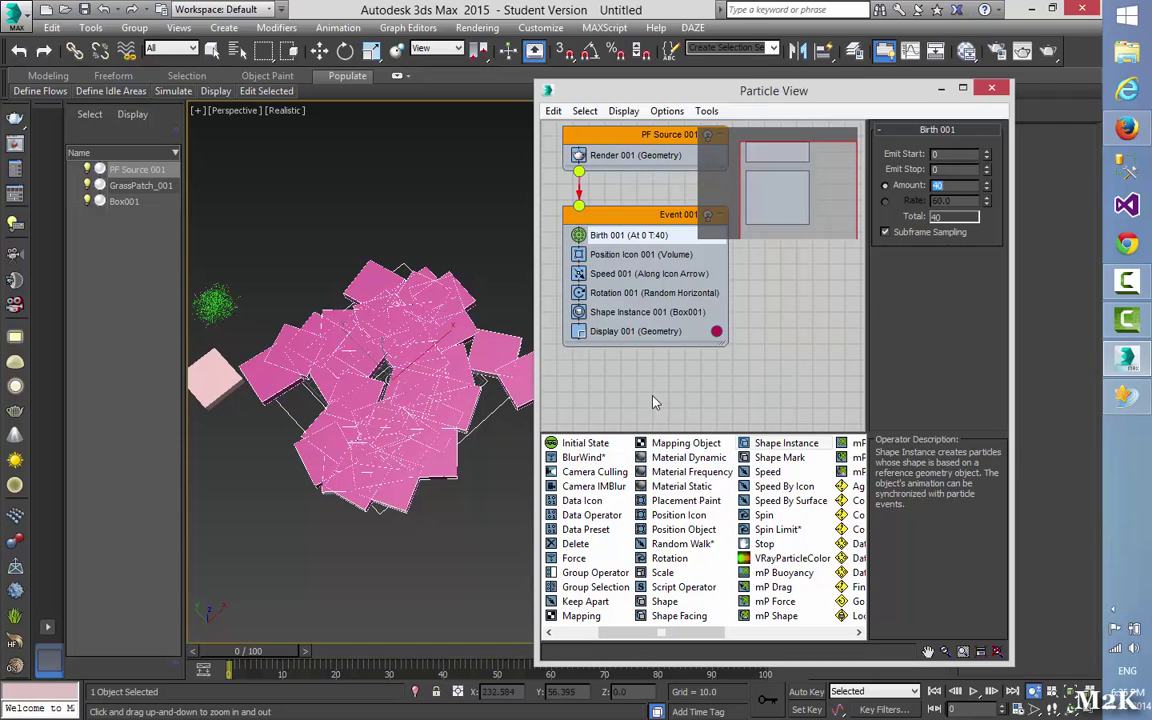
Step: Check the Position Icon operator's settings and close Particle View
left_click_drag(700, 90, 747, 90)
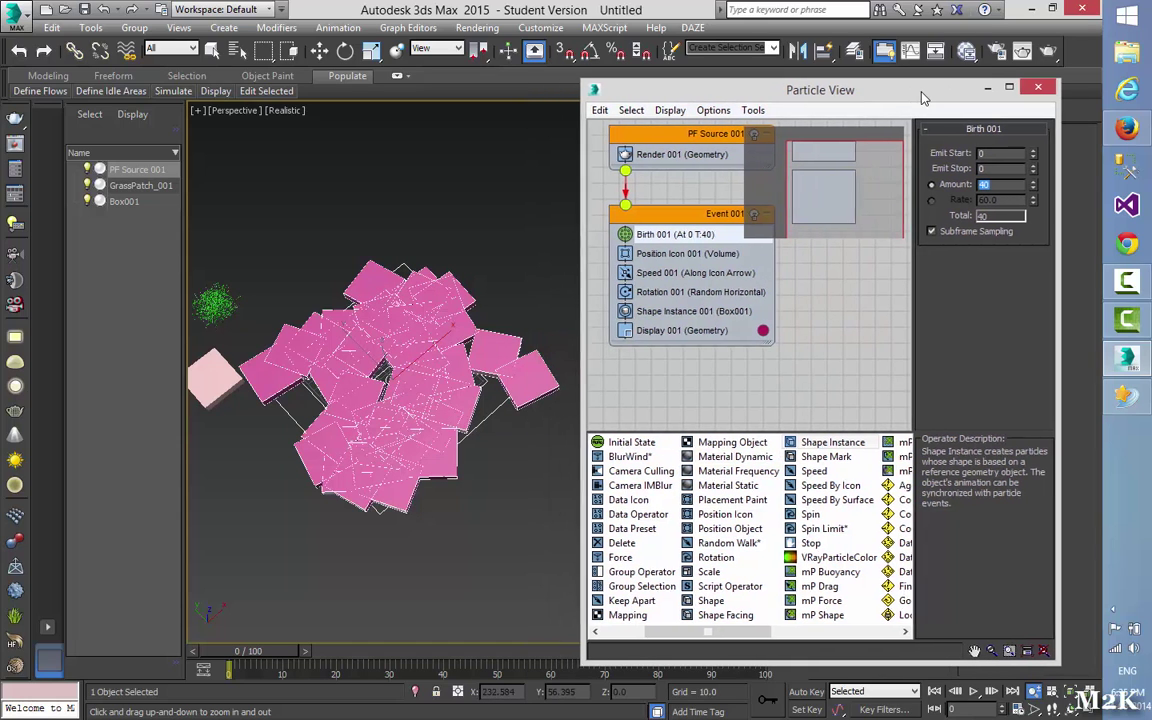
left_click(680, 254)
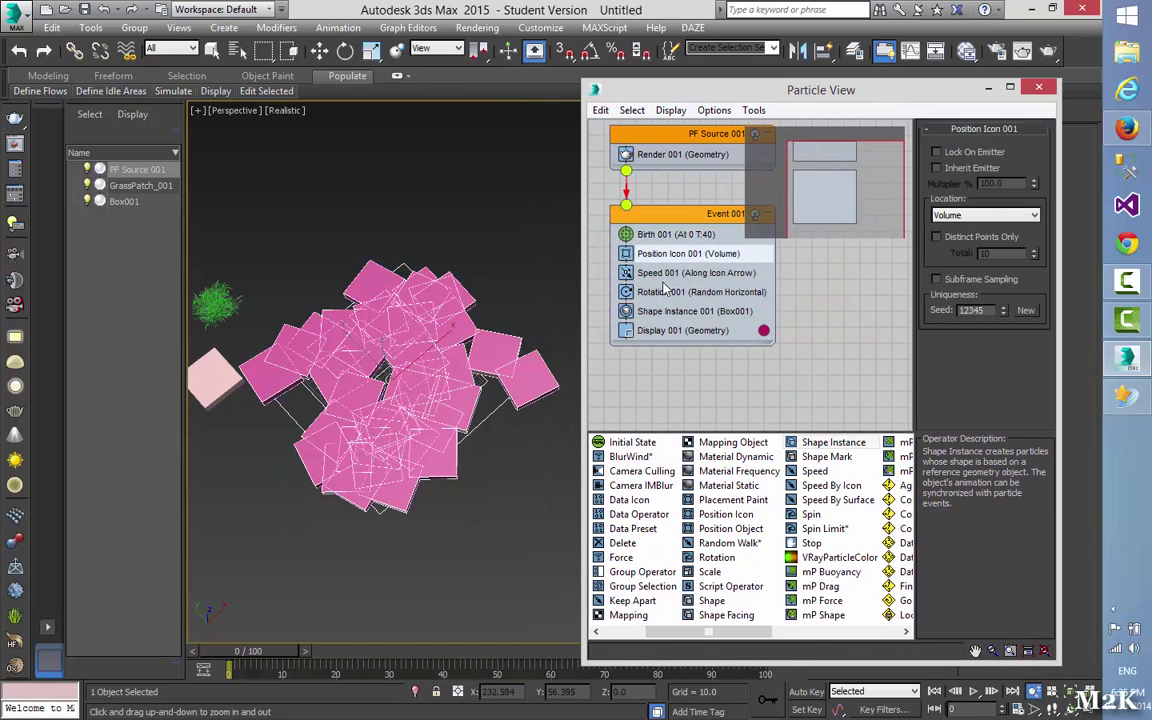
left_click(1040, 91)
middle_click_drag(509, 437, 658, 442)
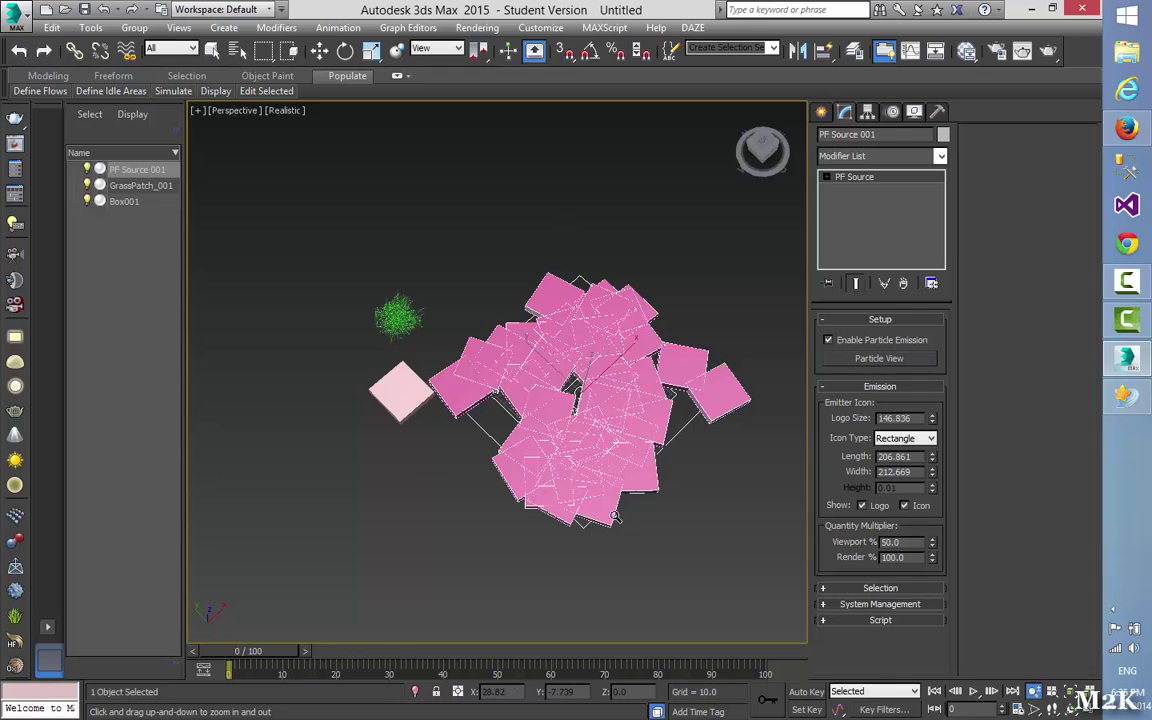
middle_click_drag(367, 303, 312, 289)
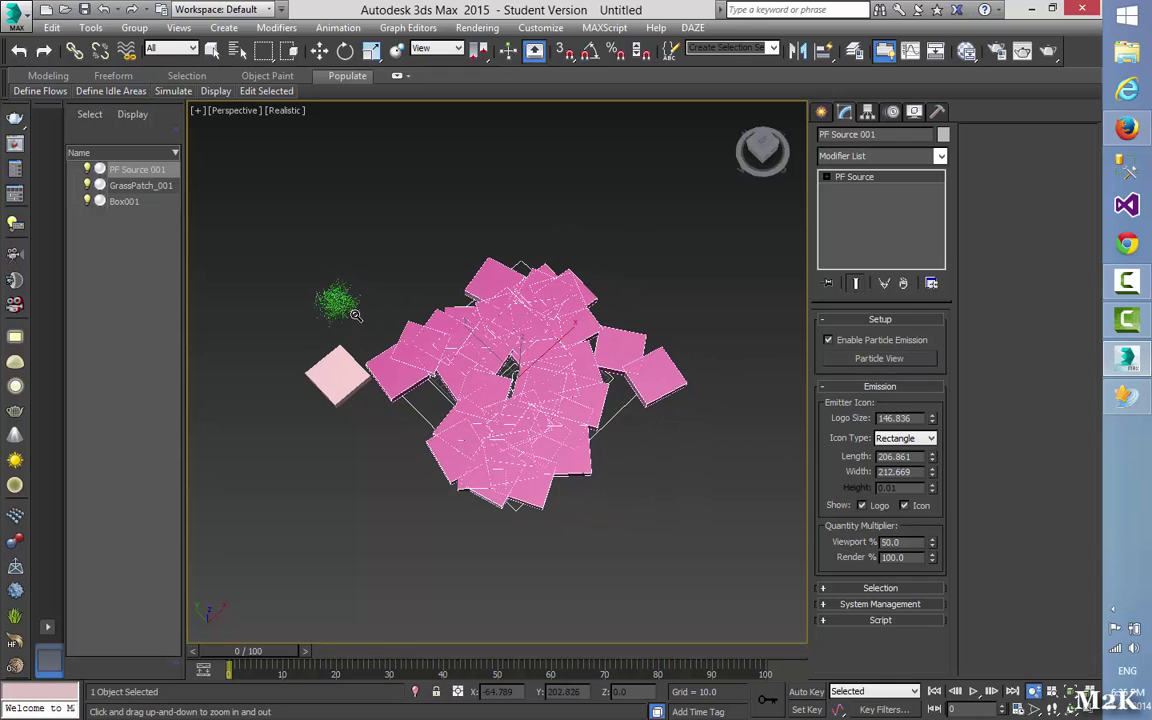
Step: Select the grass patch and launch the PF2PXY script, moving its conversion dialog clear of the scene
left_click(212, 50)
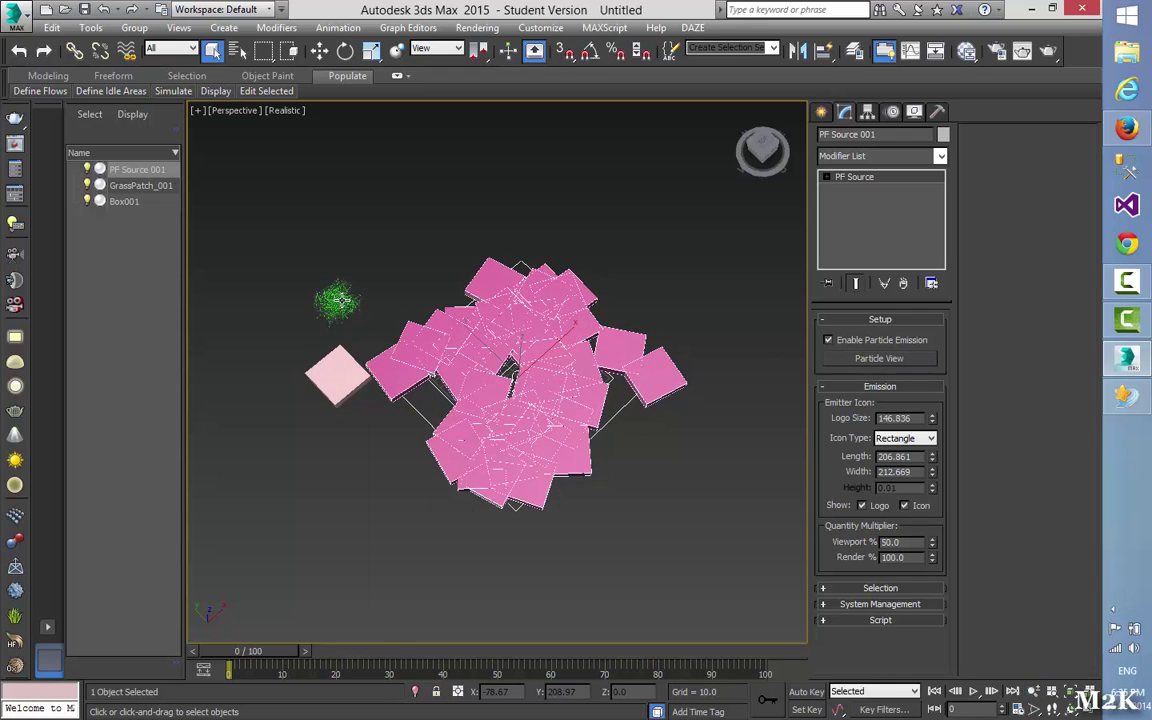
left_click(338, 300)
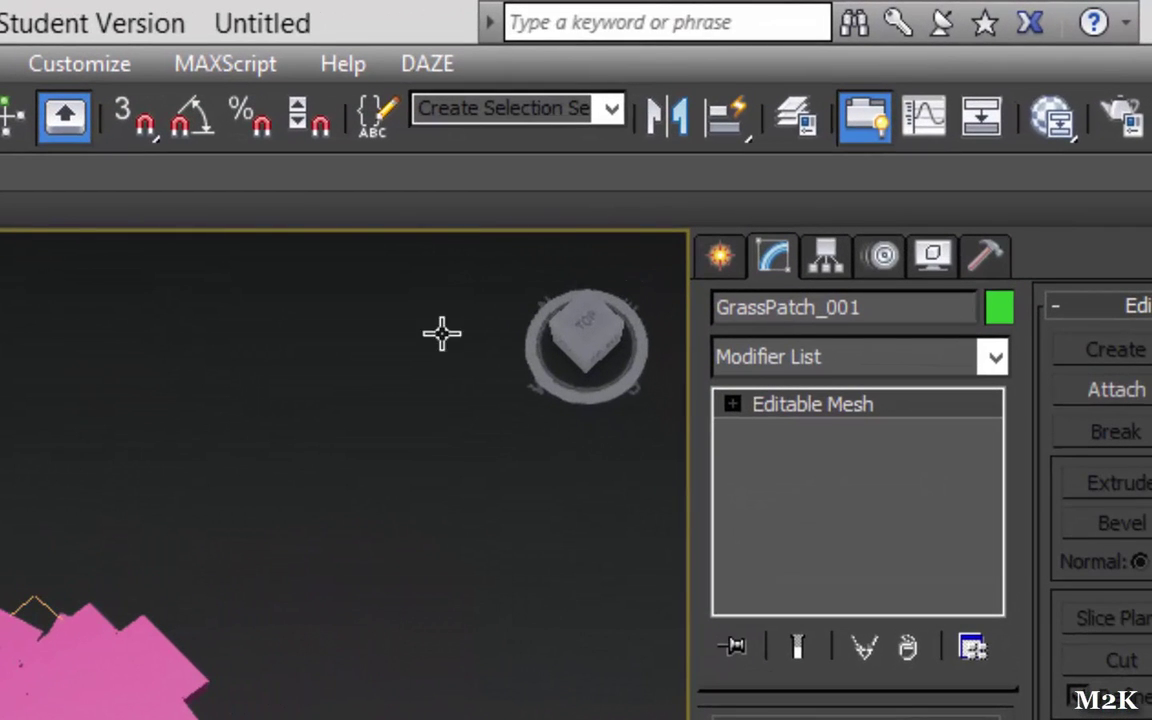
left_click(424, 68)
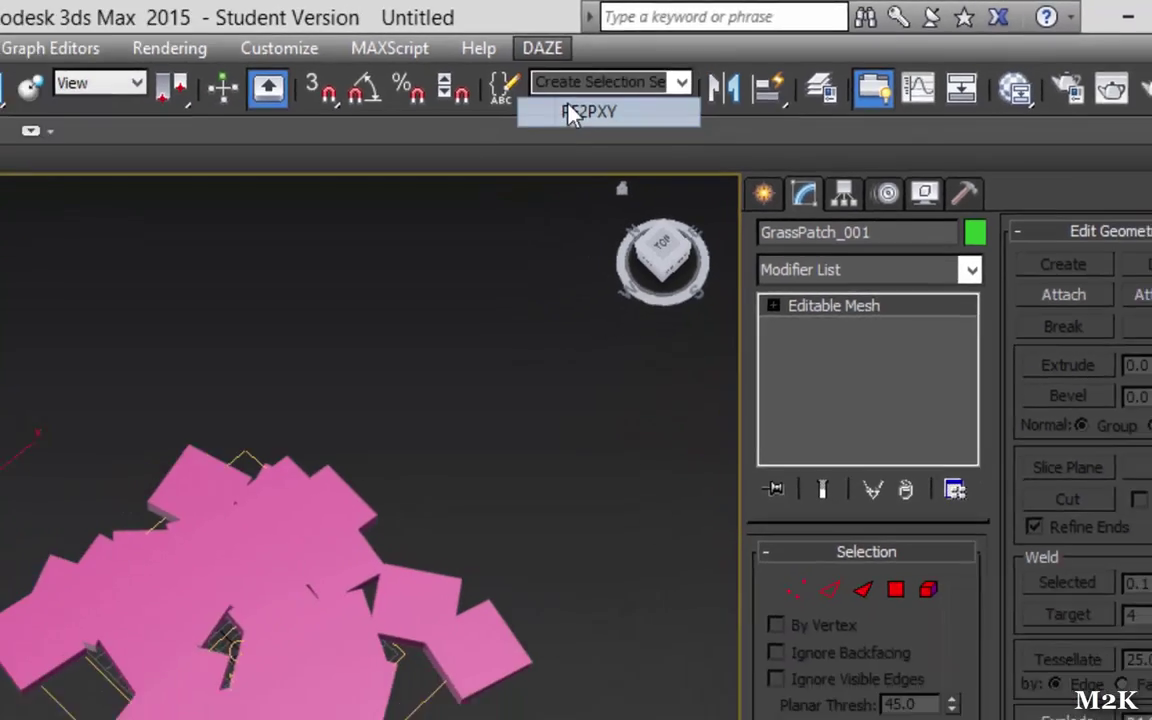
left_click(465, 150)
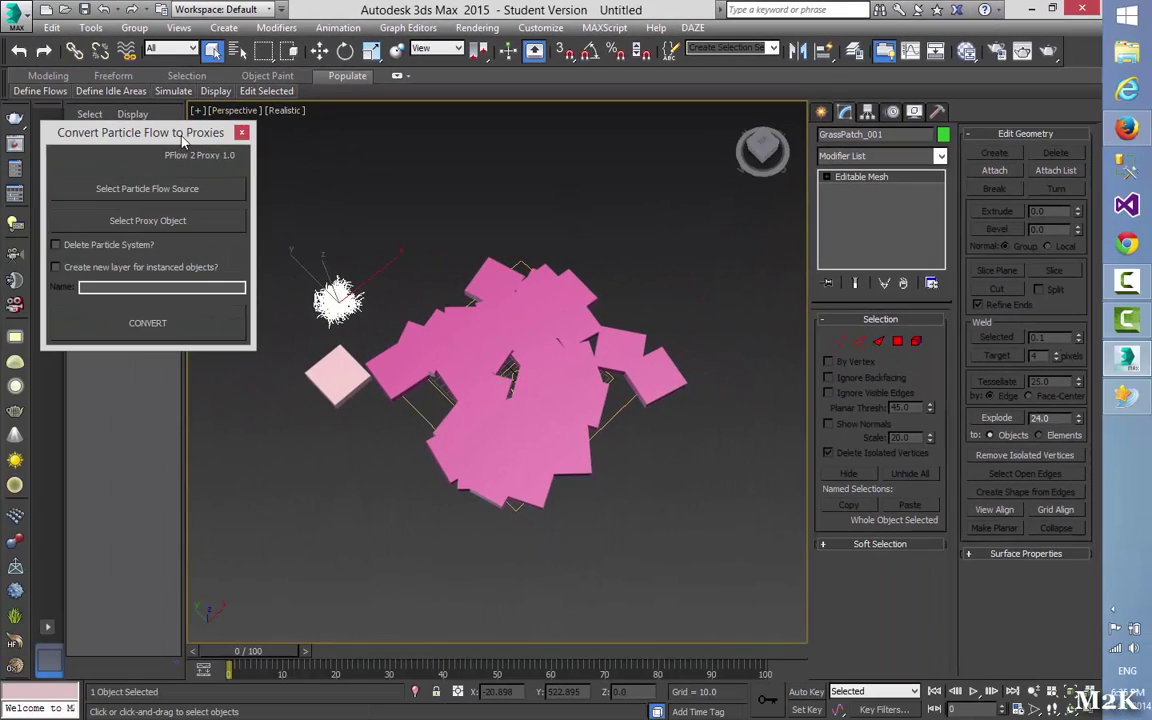
left_click_drag(120, 167, 145, 299)
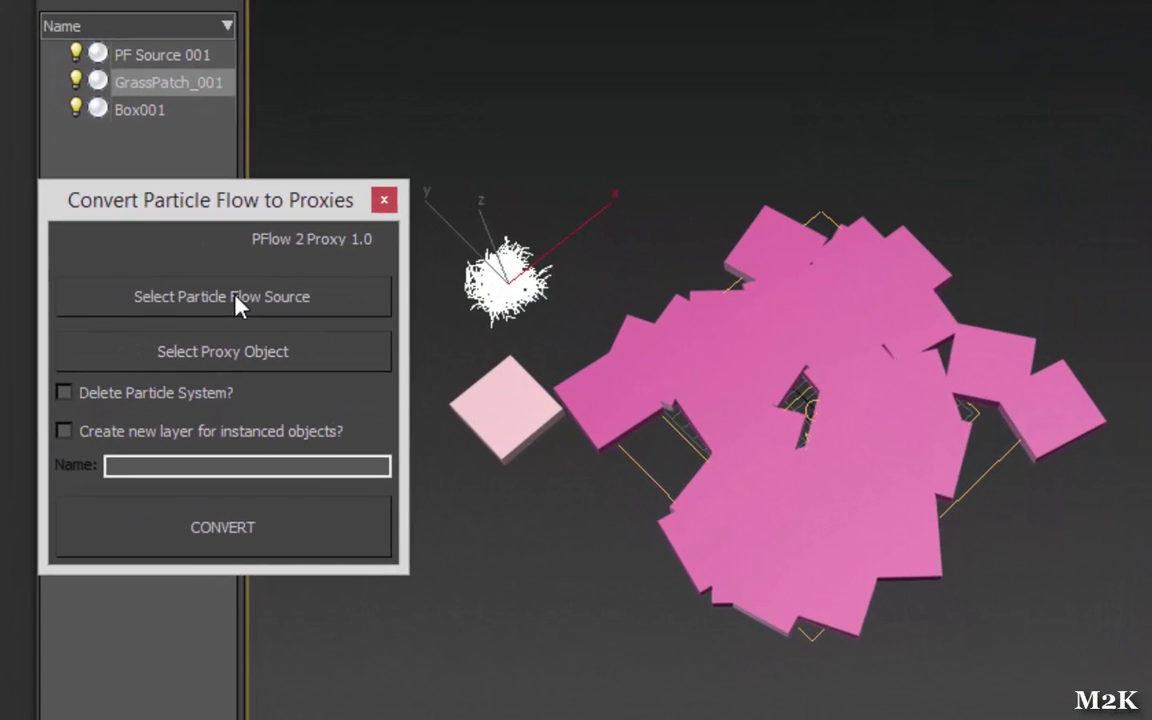
Step: Pick PF Source 001 in the scene as the particle flow source for the proxy conversion
left_click(212, 311)
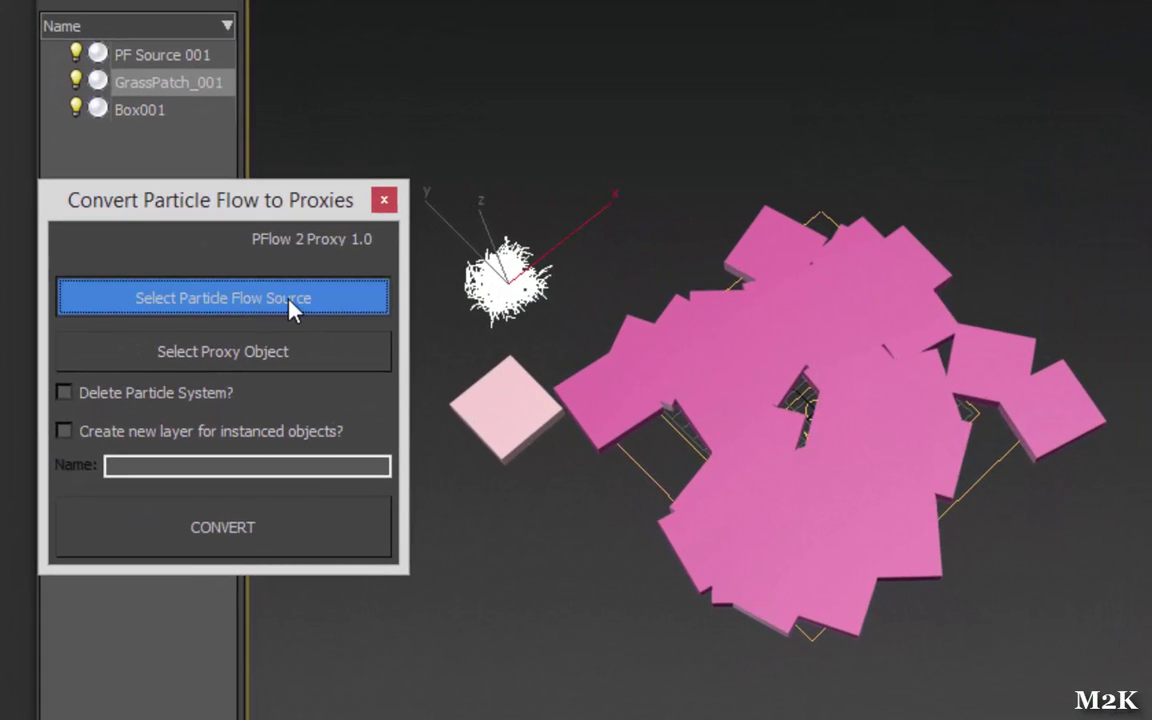
left_click(733, 375)
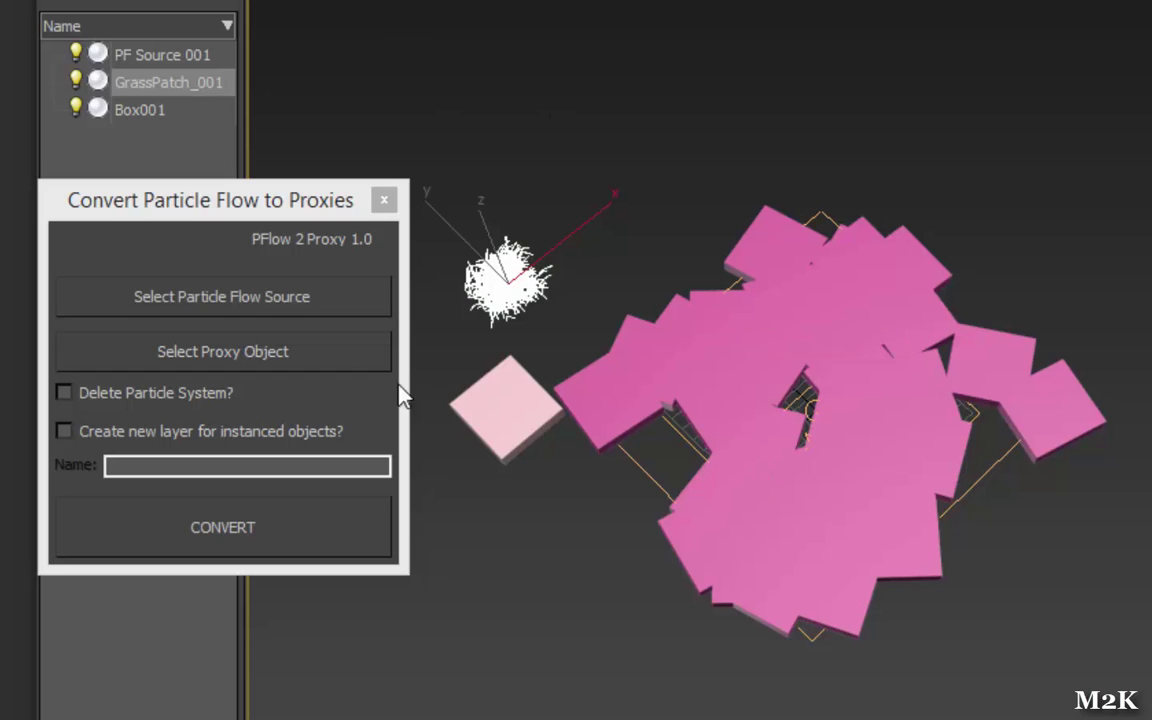
left_click(270, 303)
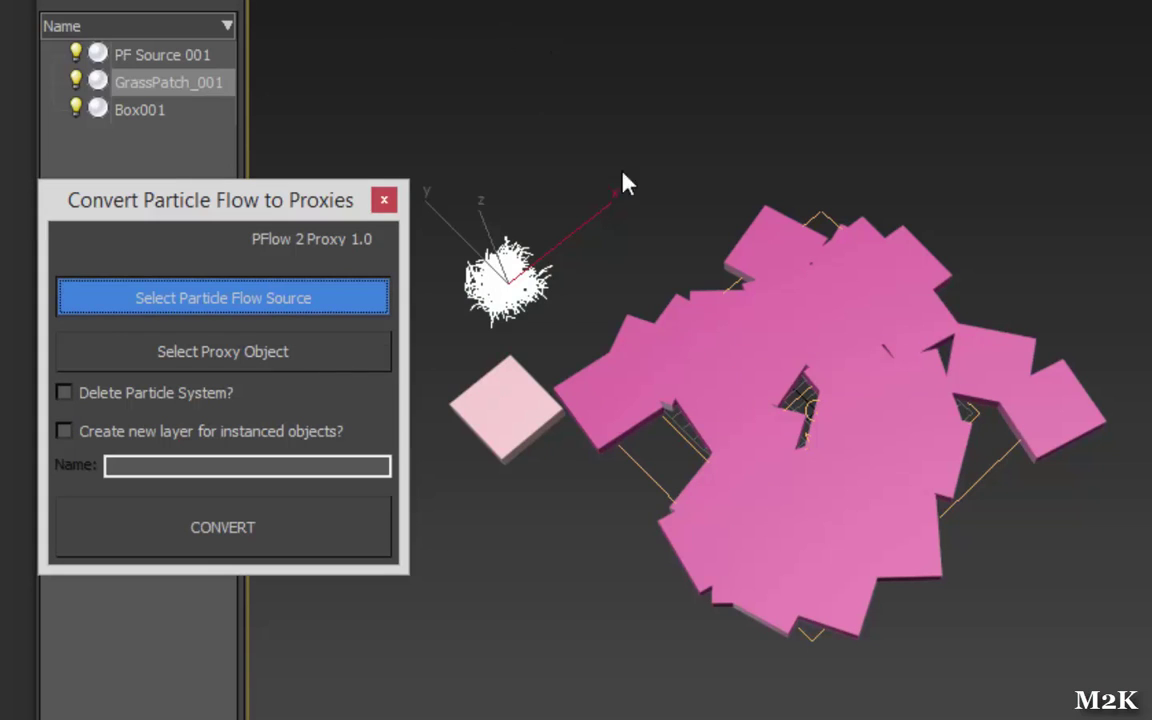
left_click(784, 399)
left_click(753, 480)
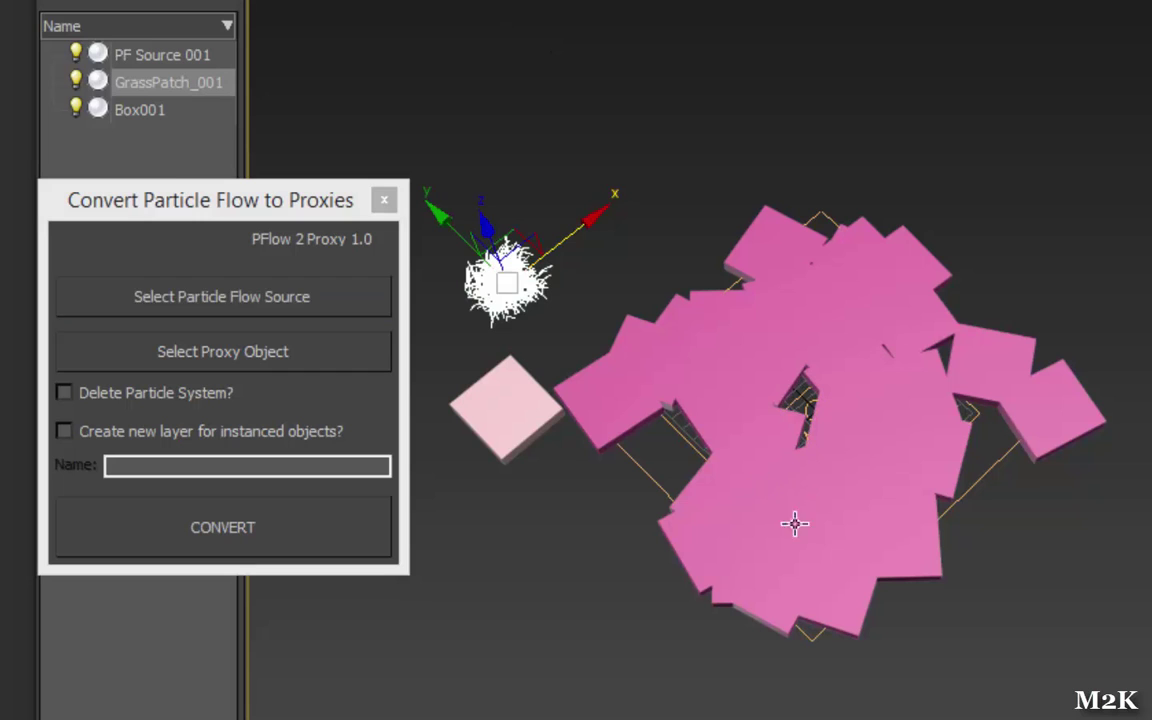
middle_click_drag(1016, 666, 1040, 614)
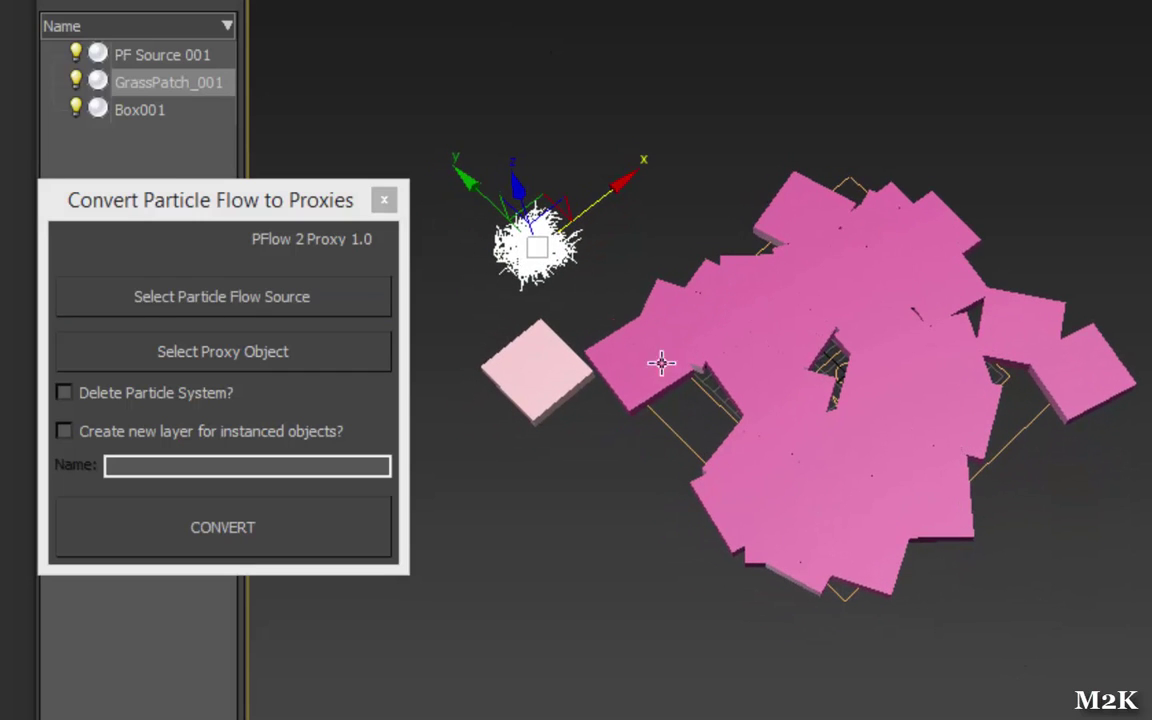
left_click(656, 301)
left_click(374, 304)
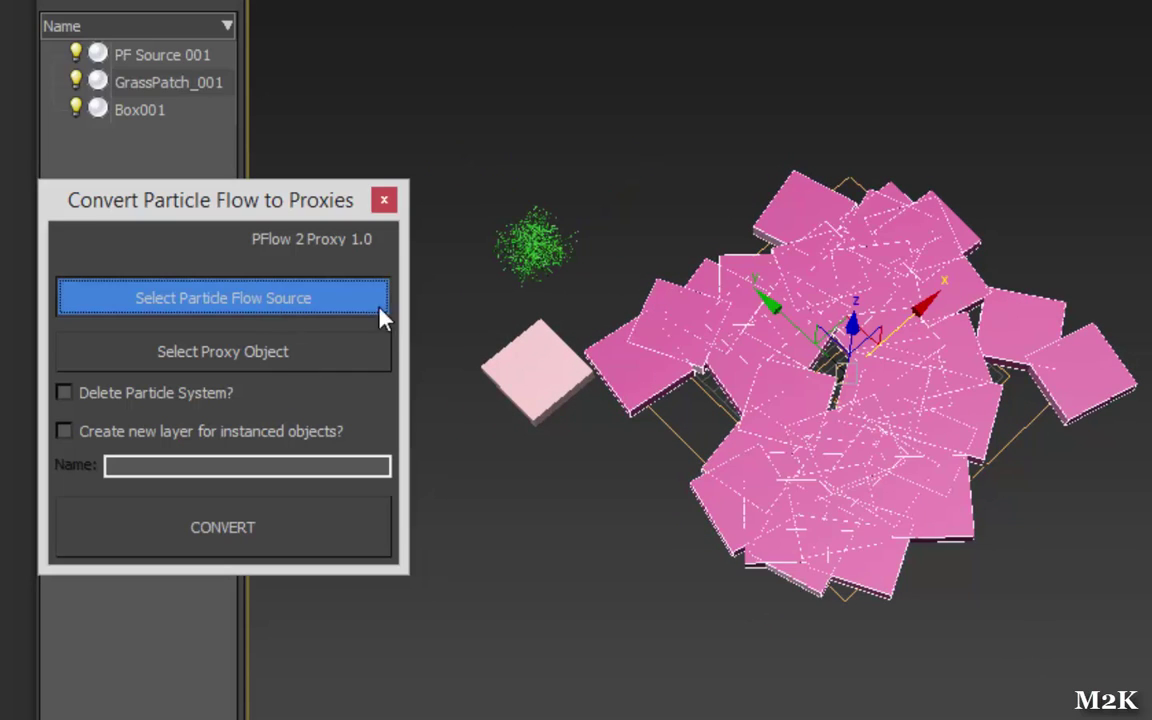
left_click(662, 289)
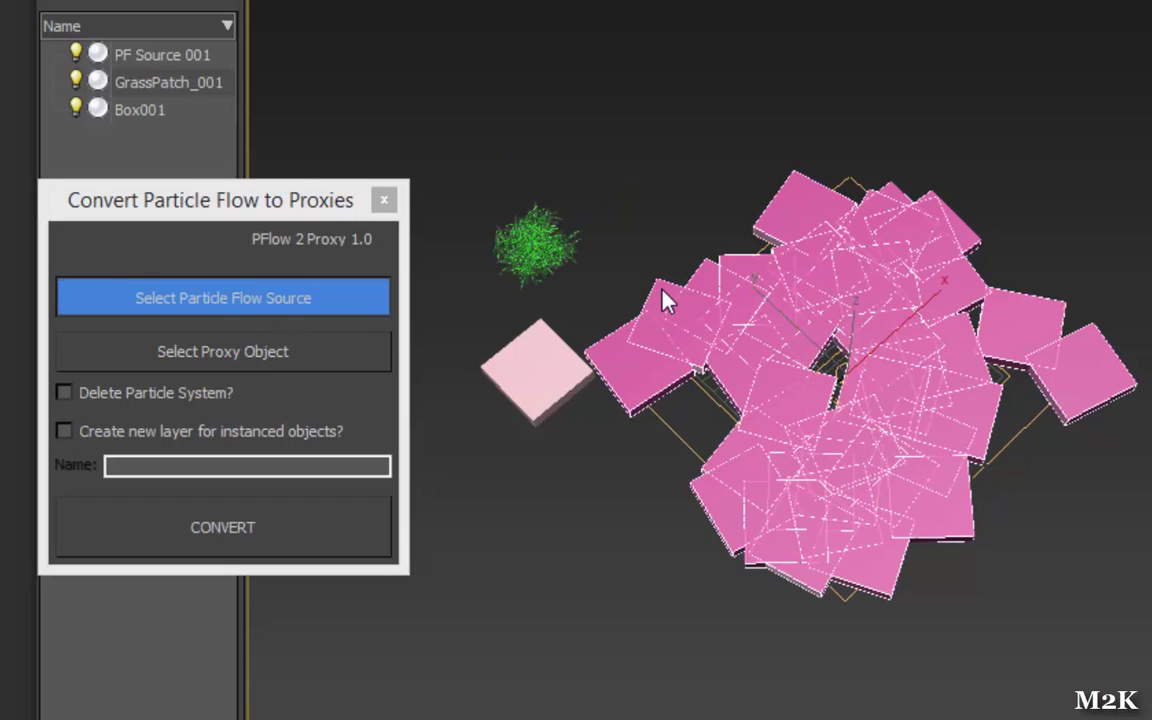
left_click(676, 332)
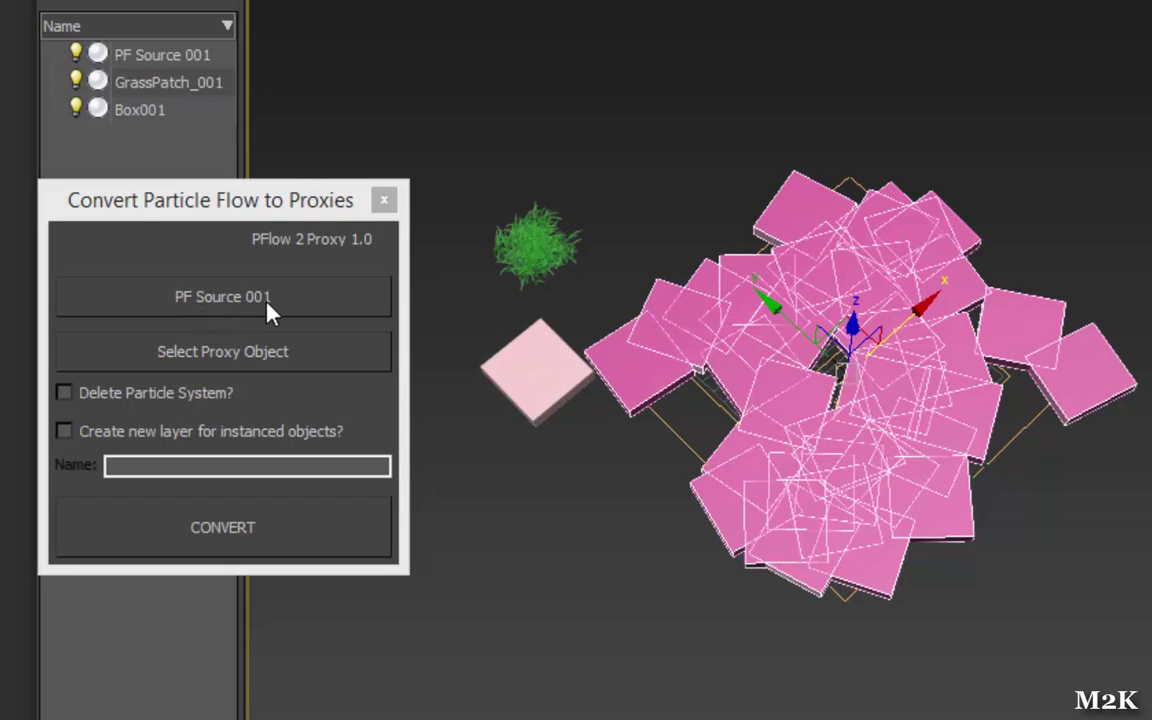
Step: Pick GrassPatch_001 in the scene as the proxy object for the conversion
left_click(224, 354)
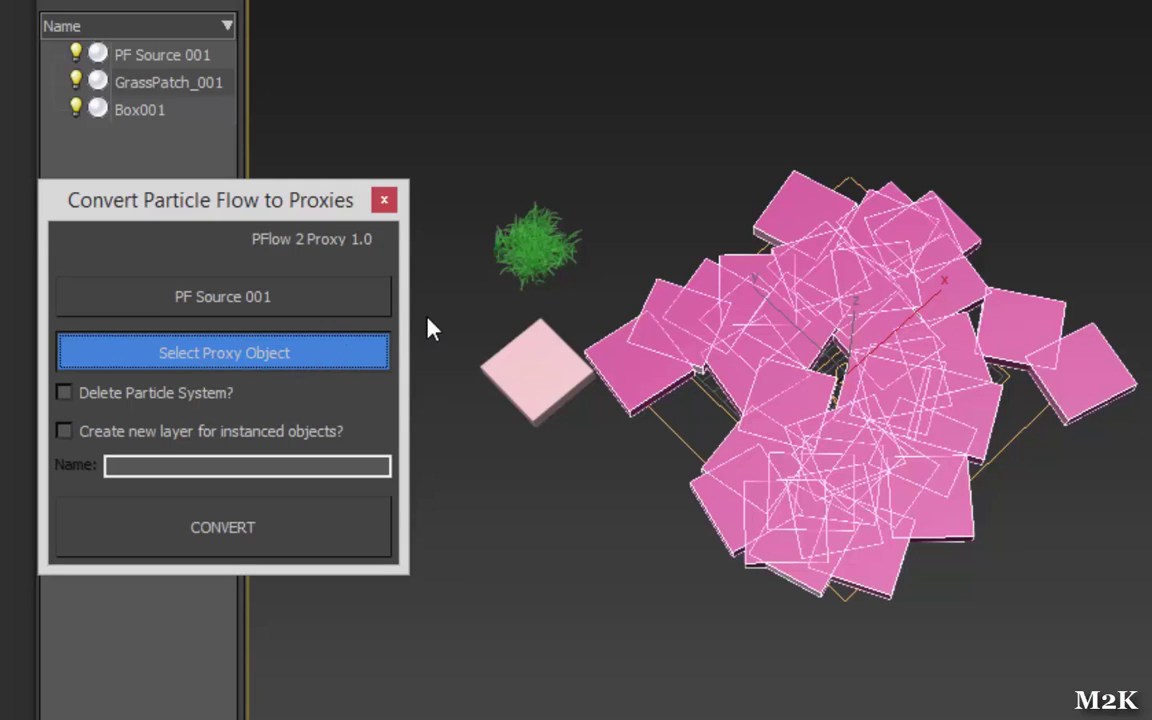
left_click(530, 248)
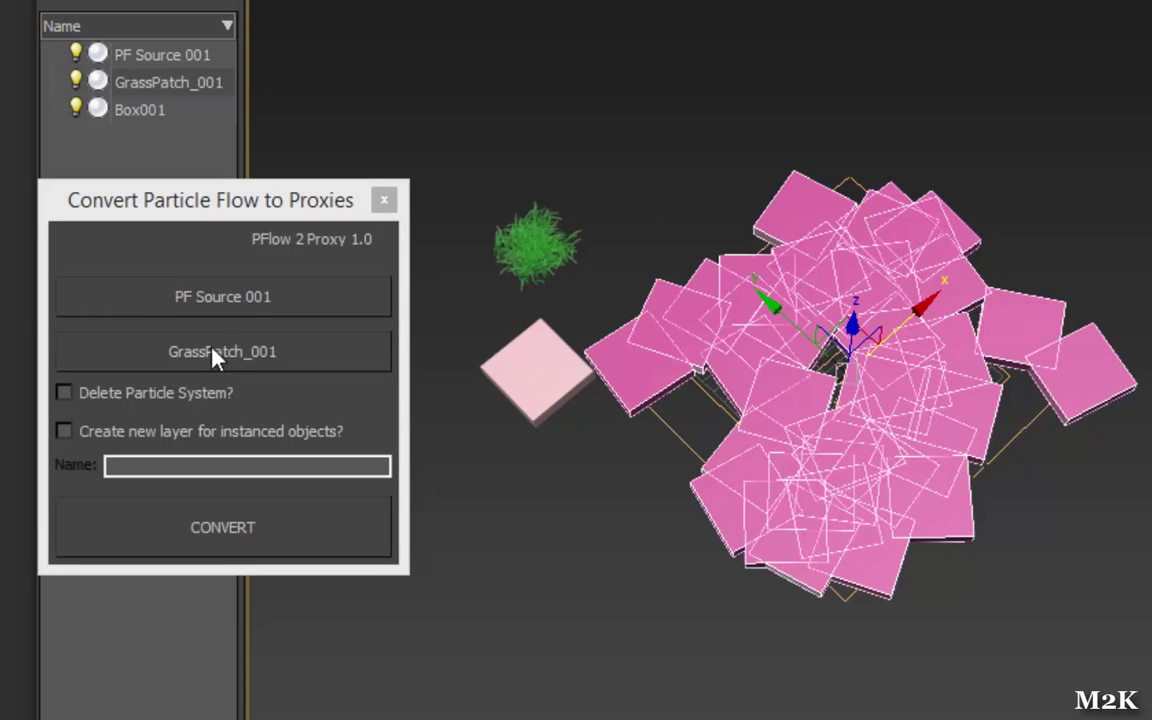
left_click_drag(285, 205, 380, 199)
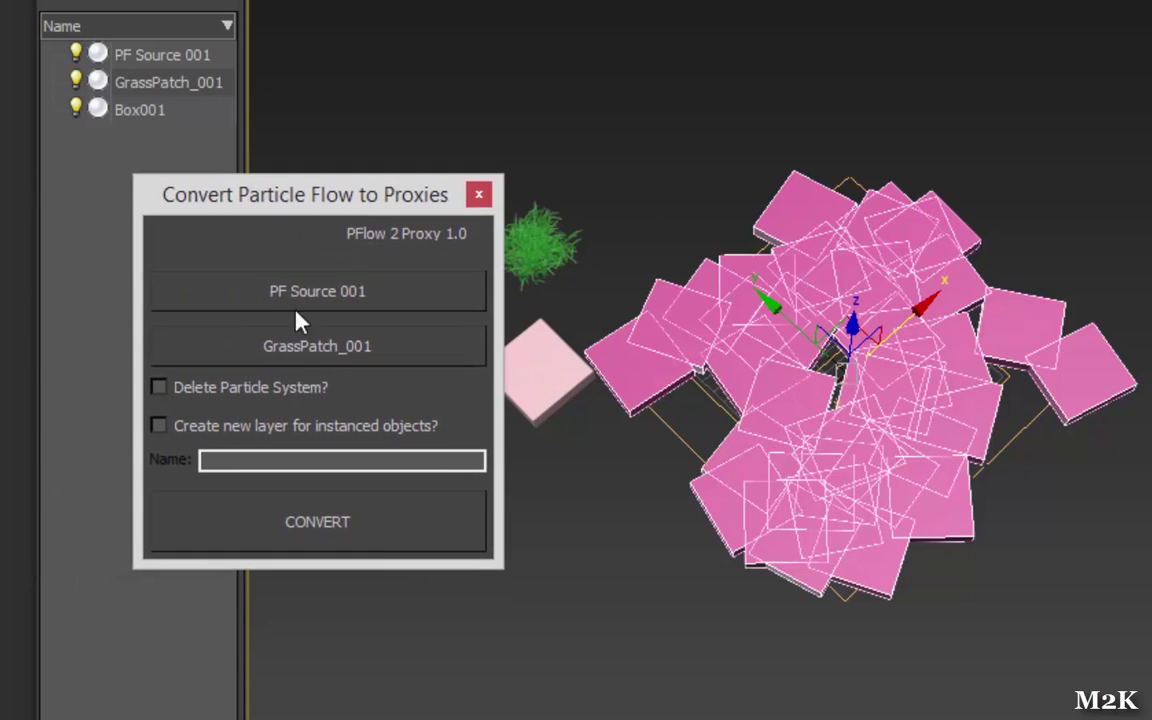
Step: Convert the particles to grass patch instances placed on a new layer named Grass
left_click(203, 429)
left_click(252, 459)
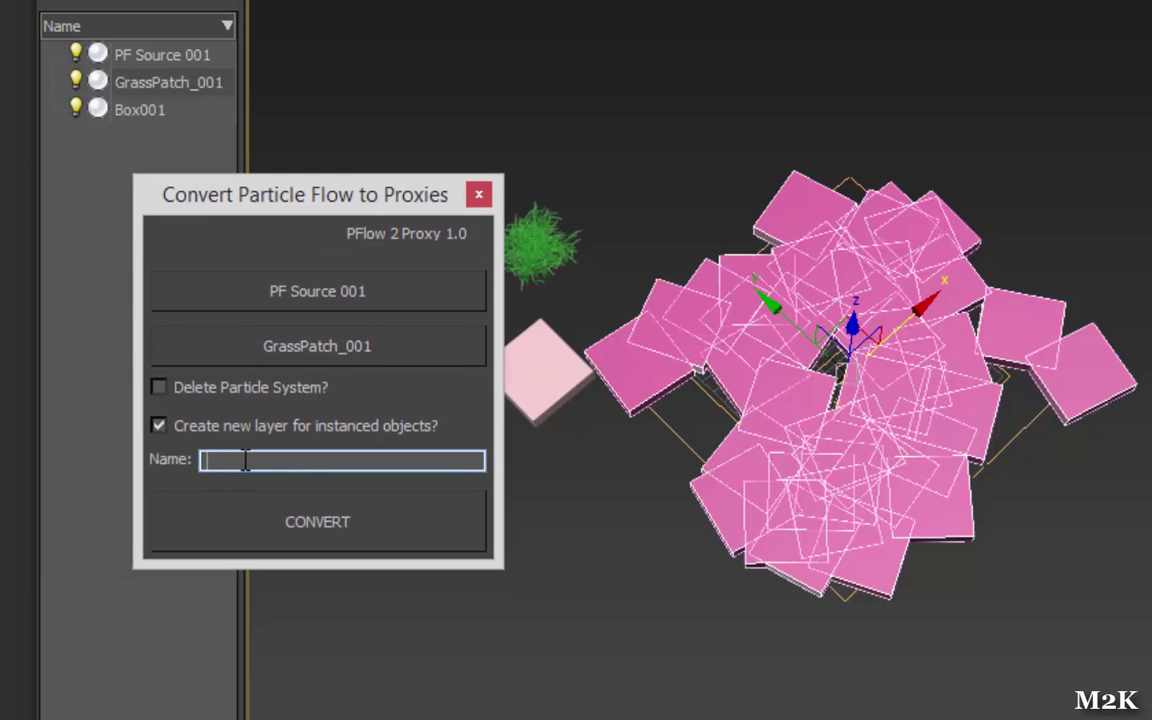
type("Grass")
left_click(348, 533)
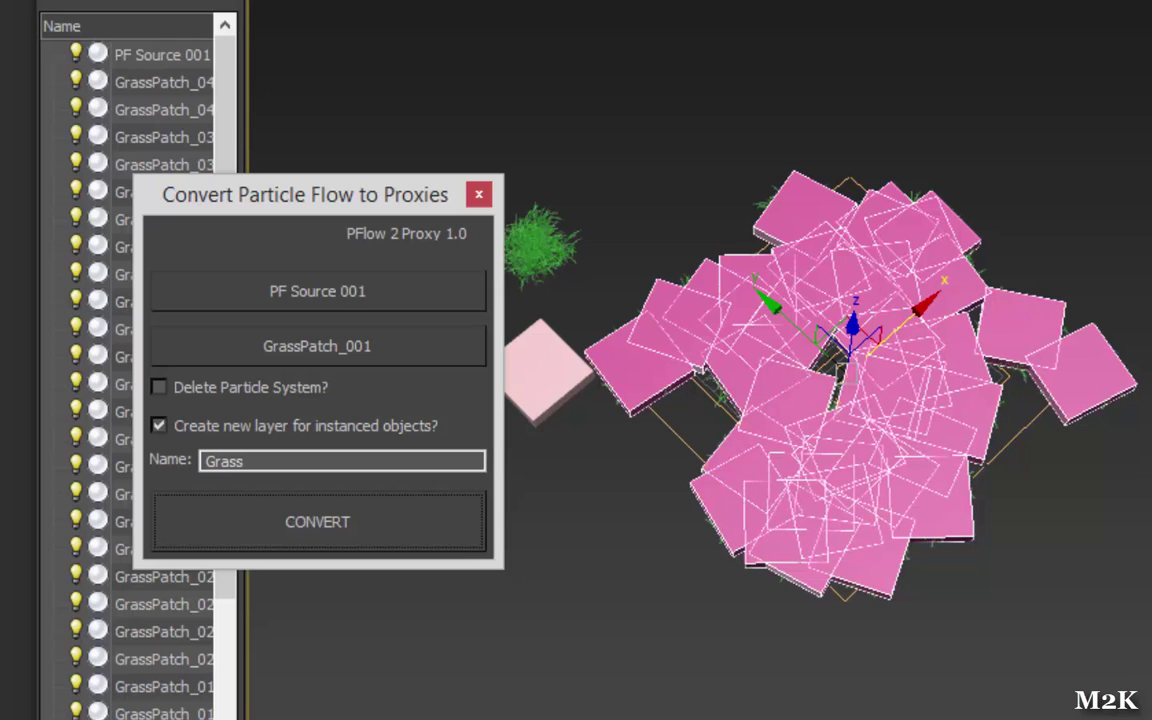
left_click(695, 535)
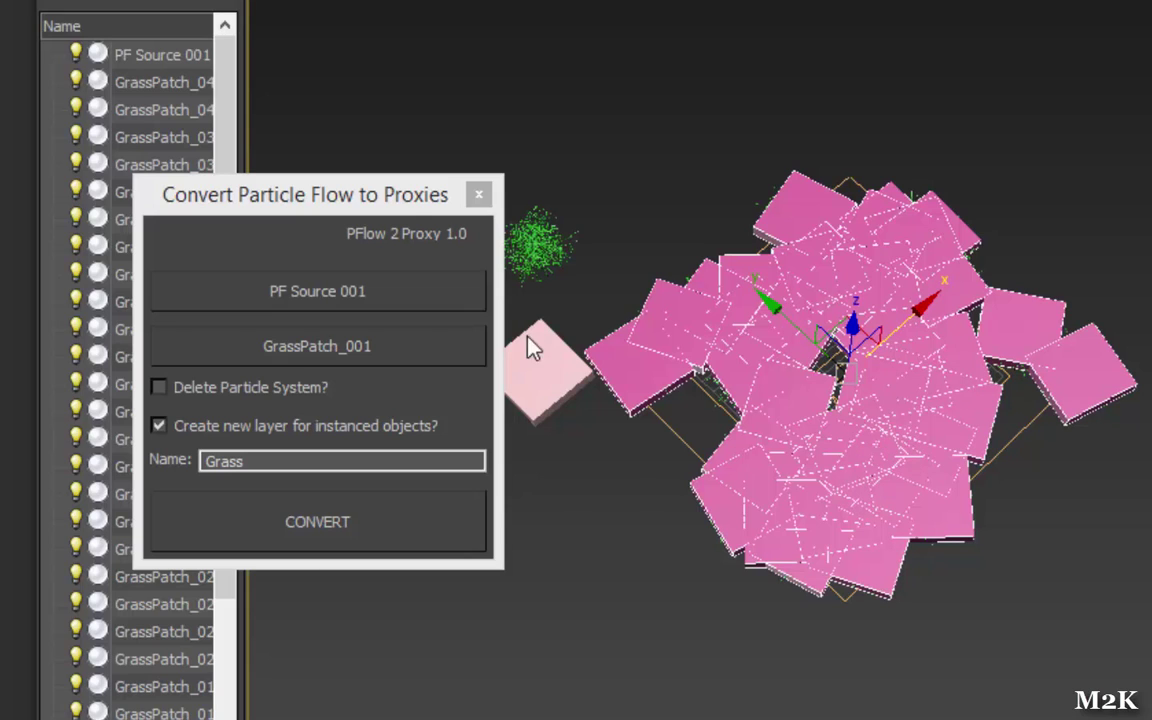
Step: Close the conversion dialog and hide PF Source 001 so only the grass instances cover the area
left_click_drag(398, 192, 356, 115)
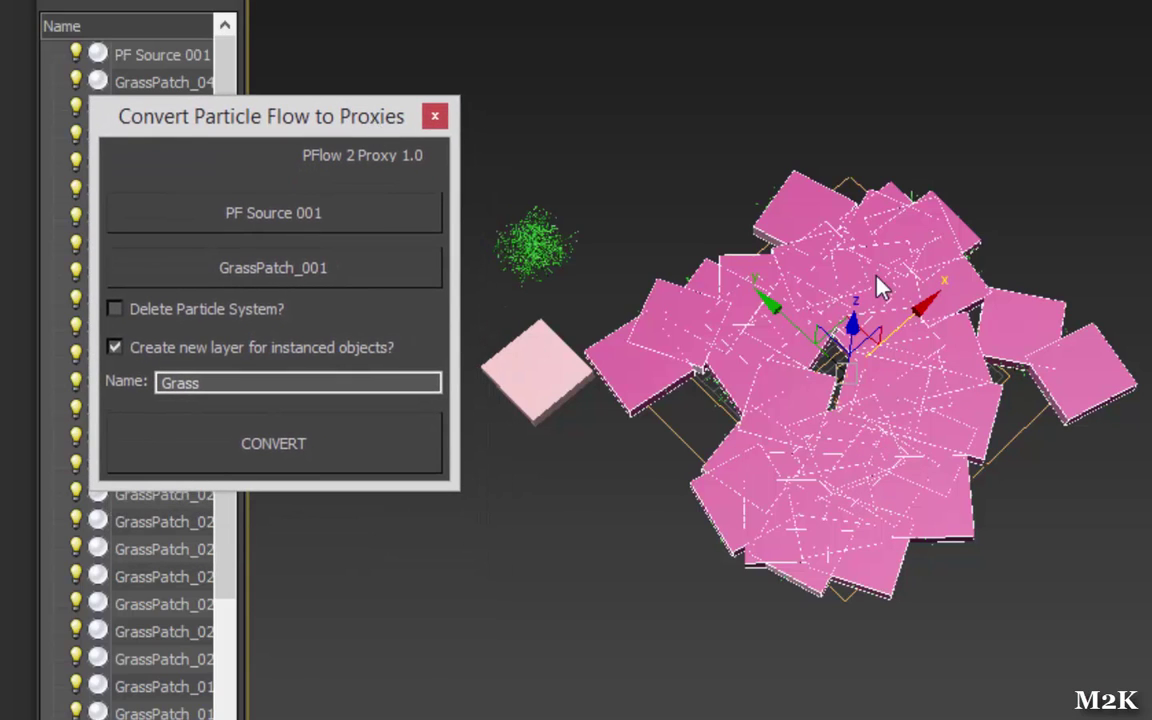
left_click(433, 117)
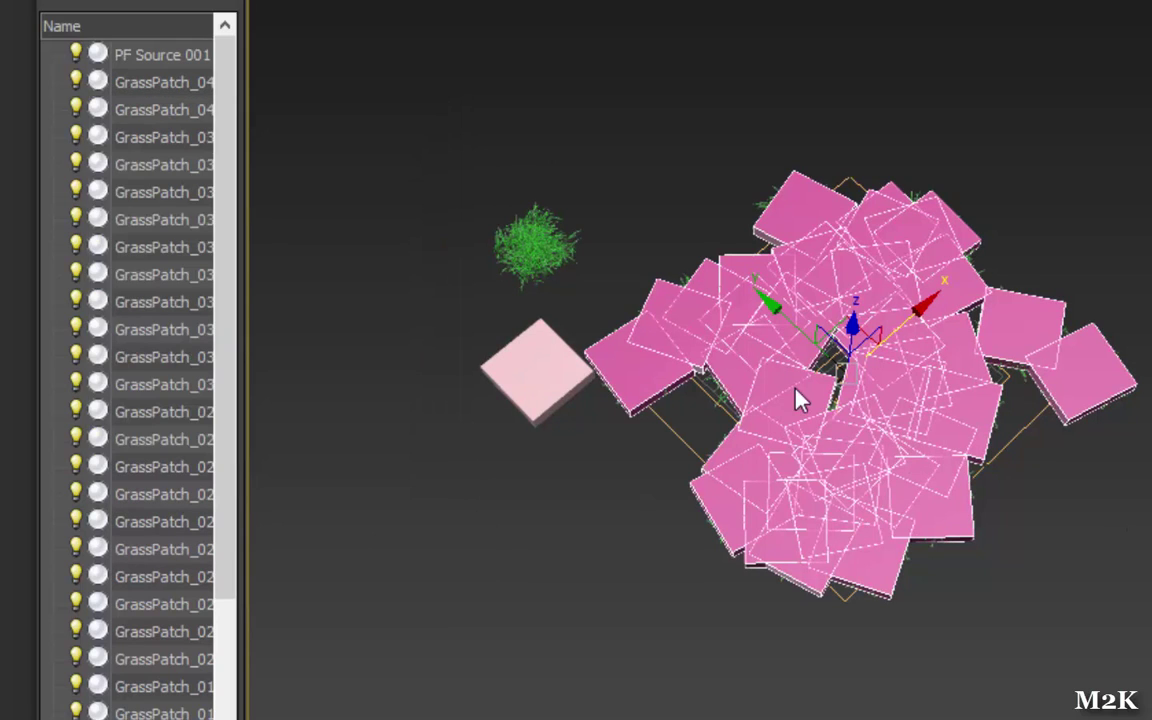
left_click(76, 52)
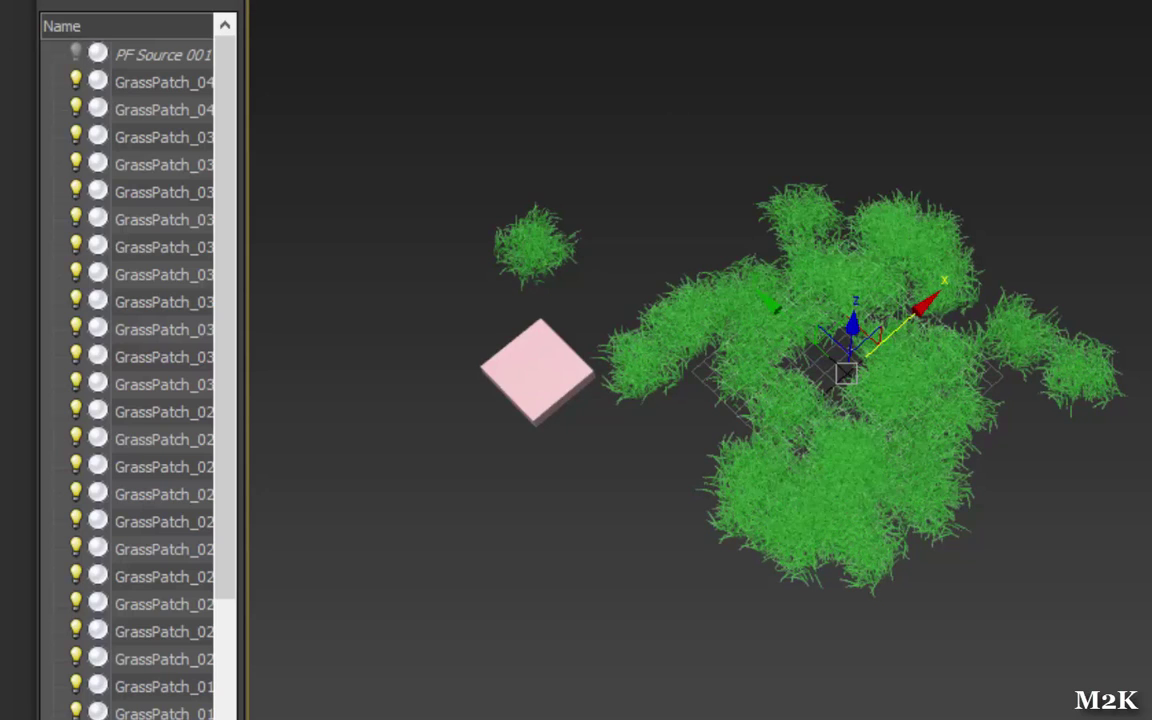
Step: Examine the scattered grass patches from several angles and up close
middle_click_drag(1140, 60, 1147, 121, "alt")
middle_click_drag(1113, 82, 1130, 142, "alt")
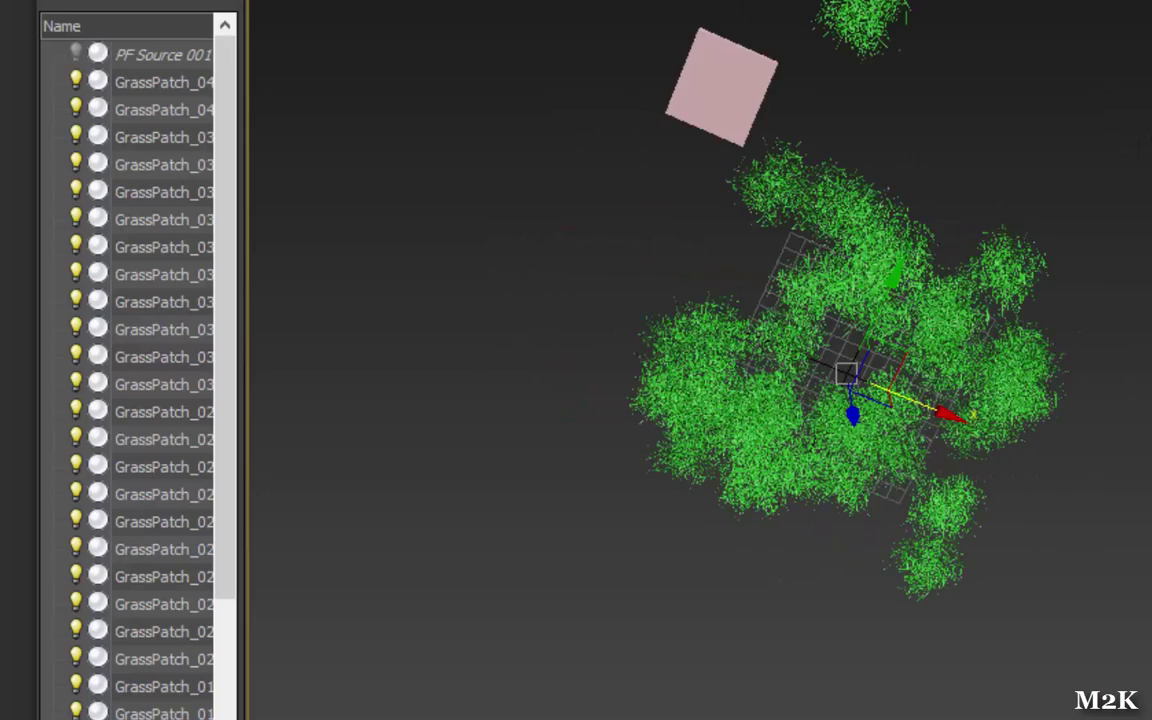
middle_click_drag(846, 373, 935, 270, "alt")
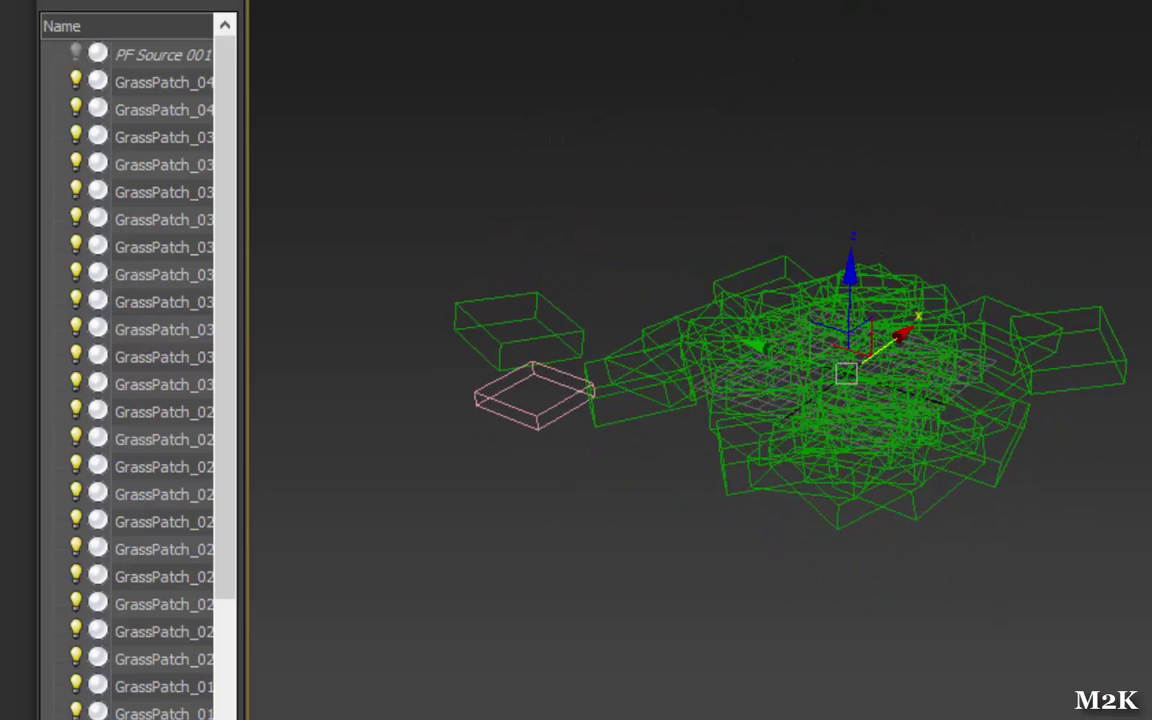
middle_click_drag(846, 373, 862, 505, "alt")
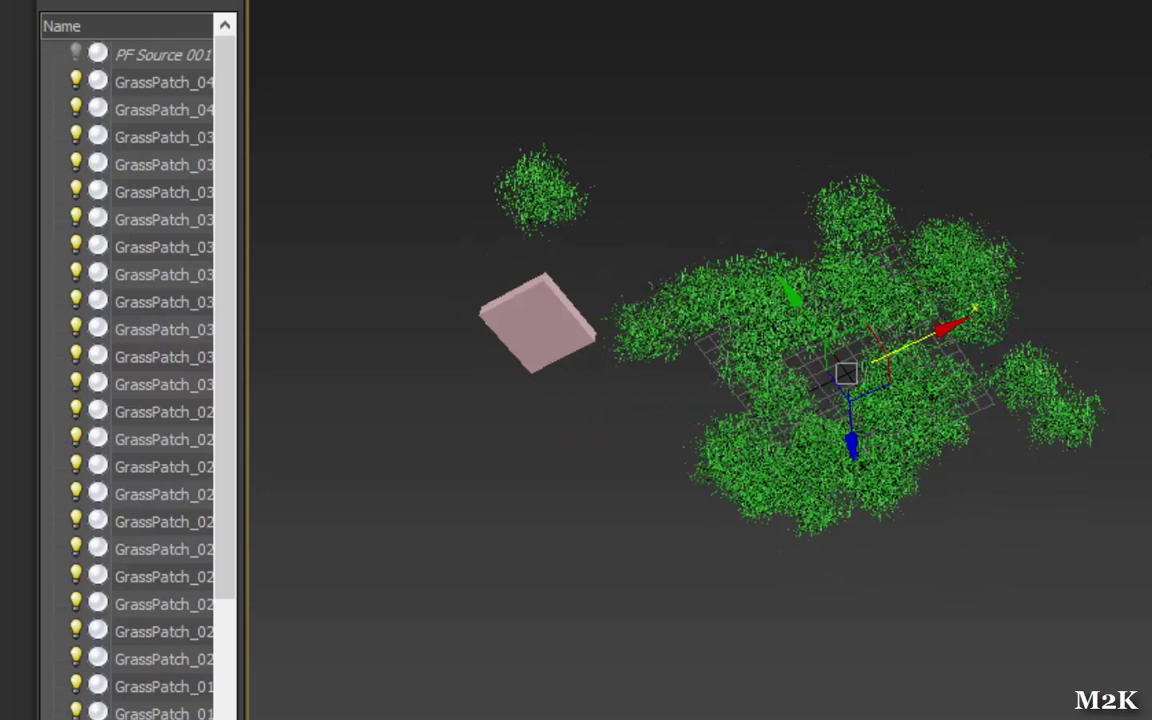
middle_click_drag(846, 373, 868, 275, "alt")
middle_click_drag(846, 373, 837, 340, "alt")
middle_click_drag(1146, 332, 1150, 560, "alt")
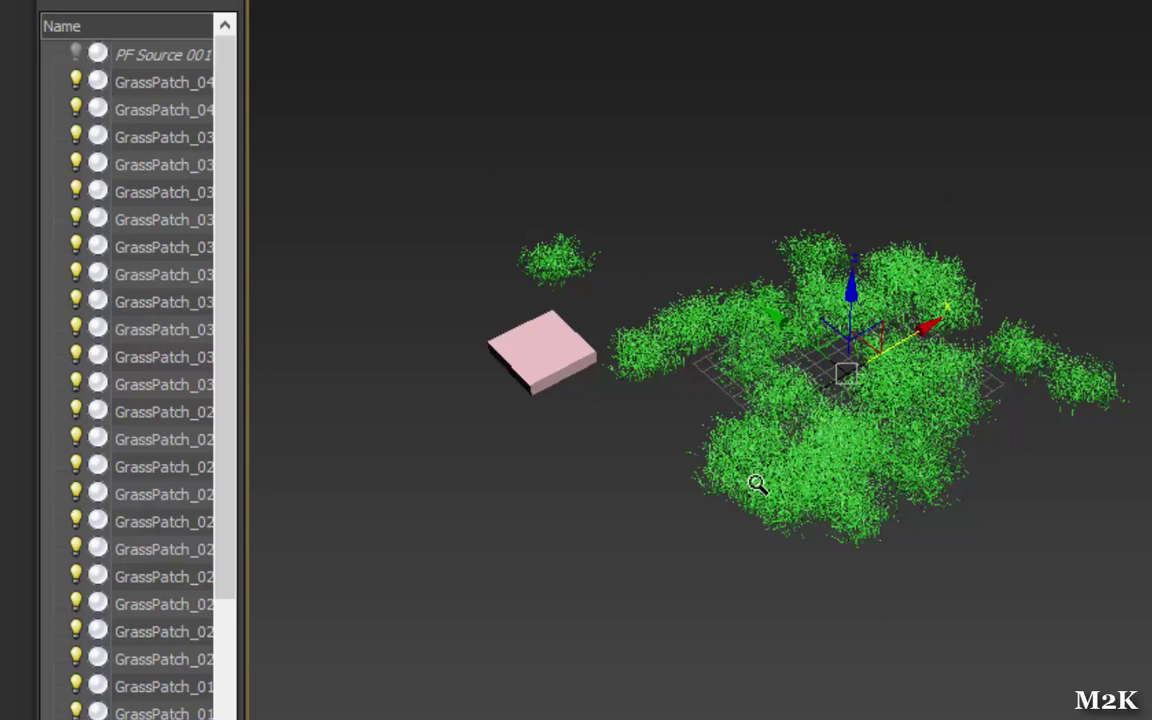
scroll(770, 420, "down", 2)
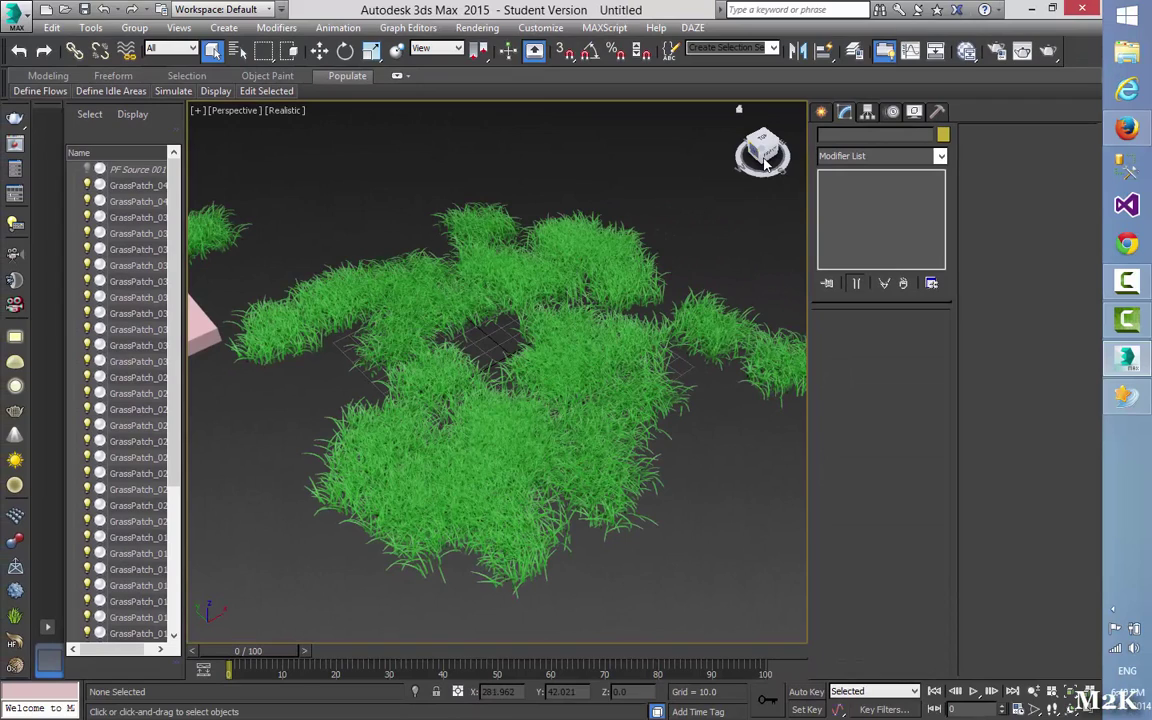
left_click_drag(755, 163, 620, 215)
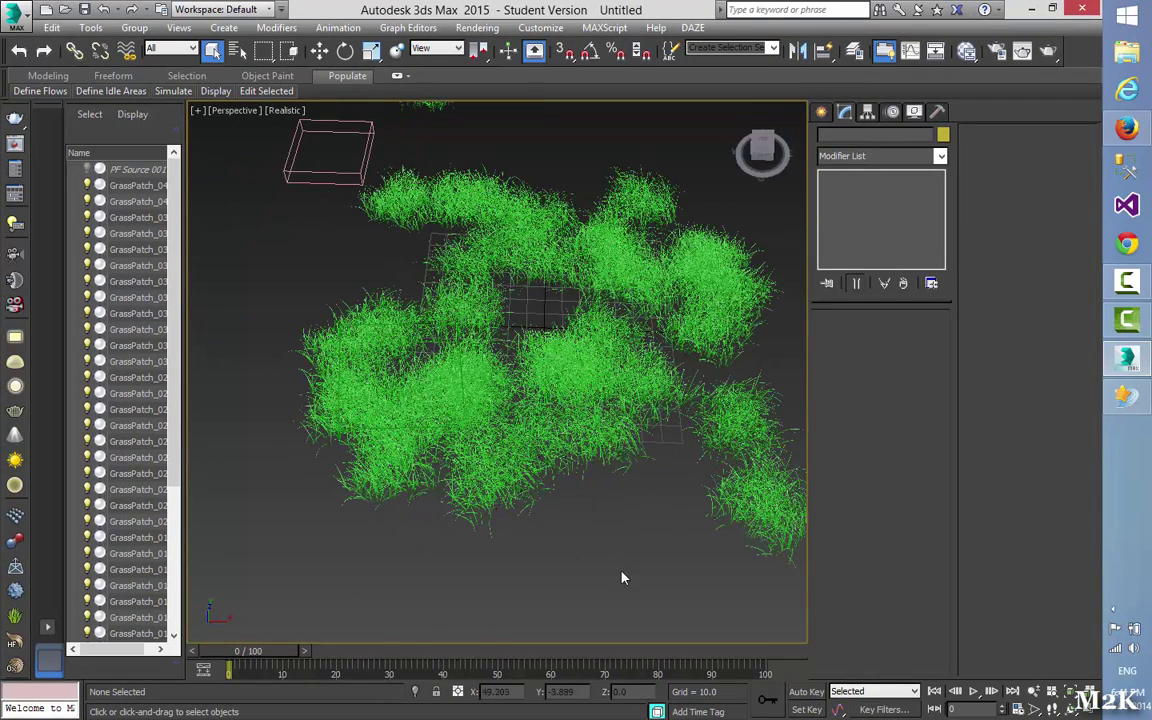